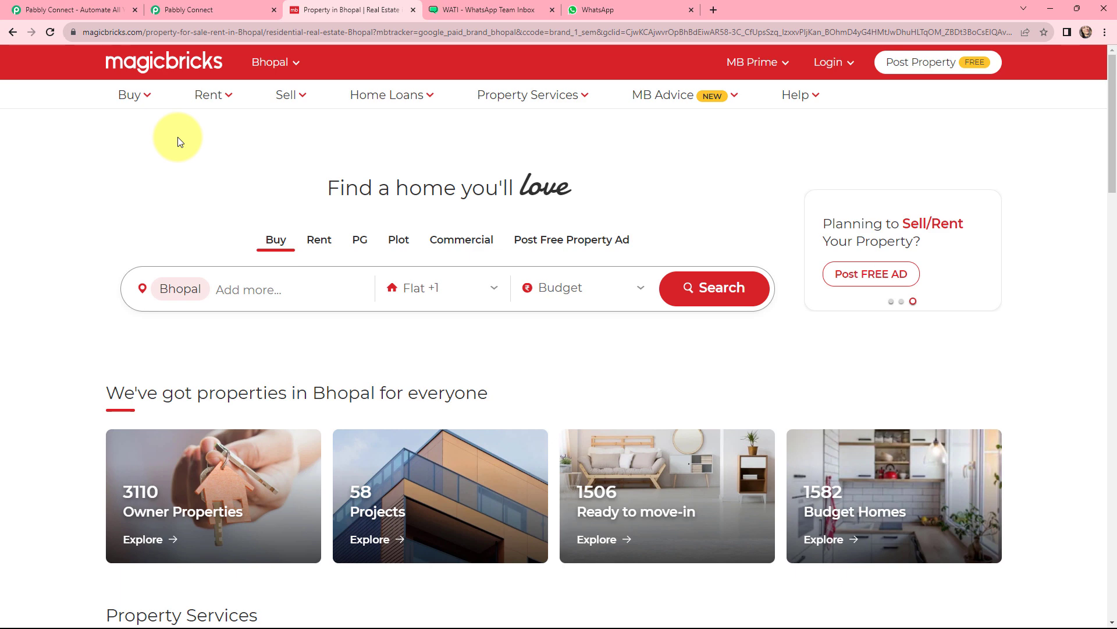
# Check the MagicBricks message received in WhatsApp, and sign in to Pabbly to access Pabbly Connect.
pyautogui.hotkey('ctrl', '5')
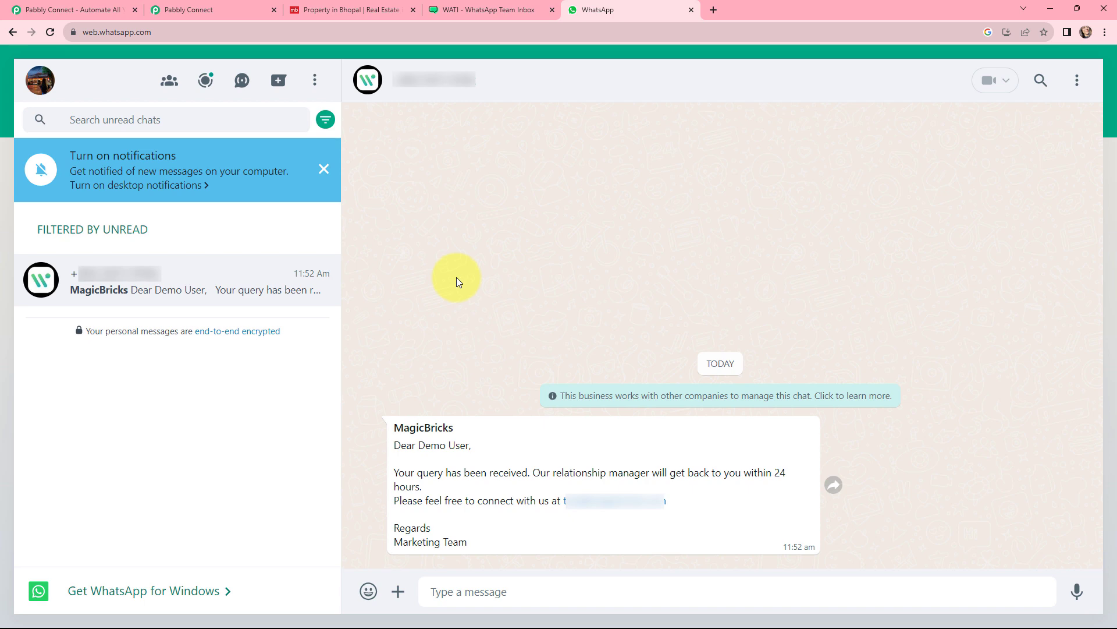
pyautogui.hotkey('ctrl', '1')
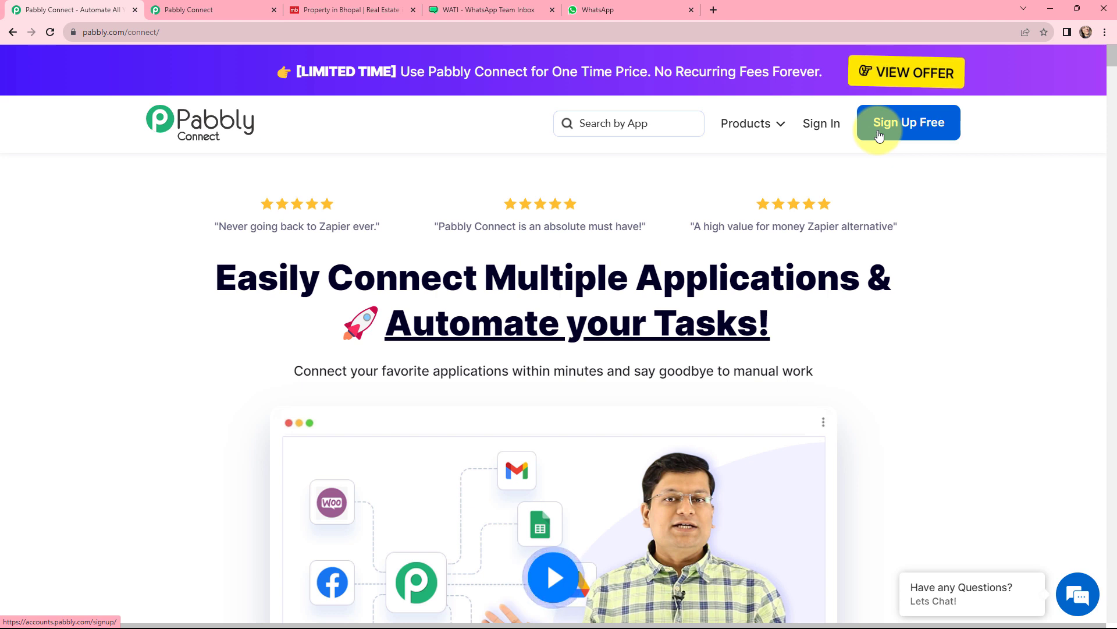
pyautogui.click(819, 125)
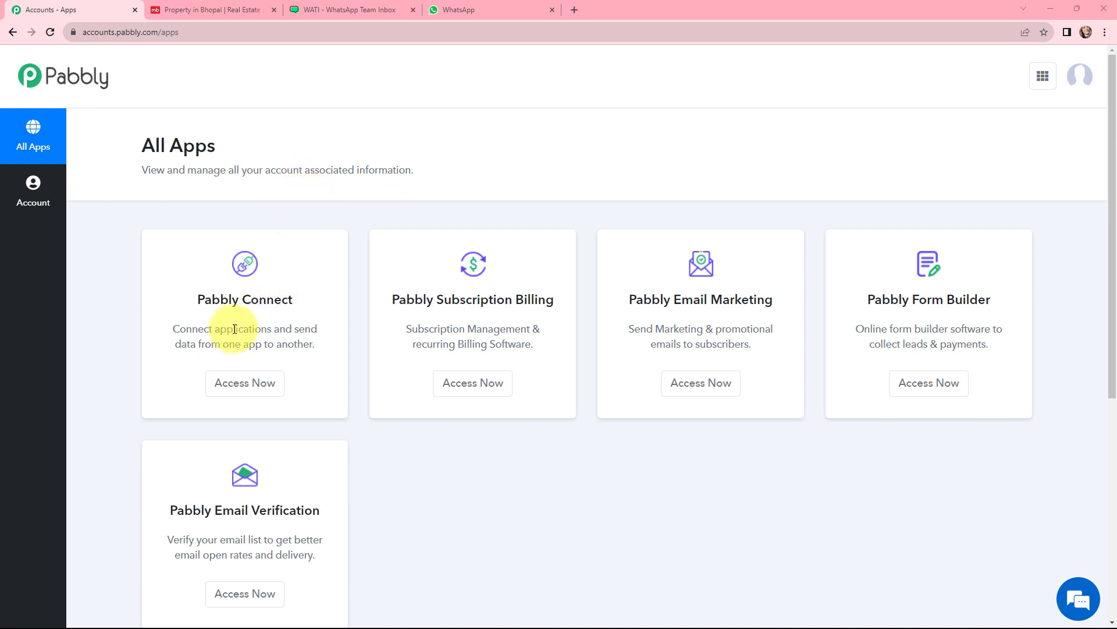
pyautogui.click(243, 385)
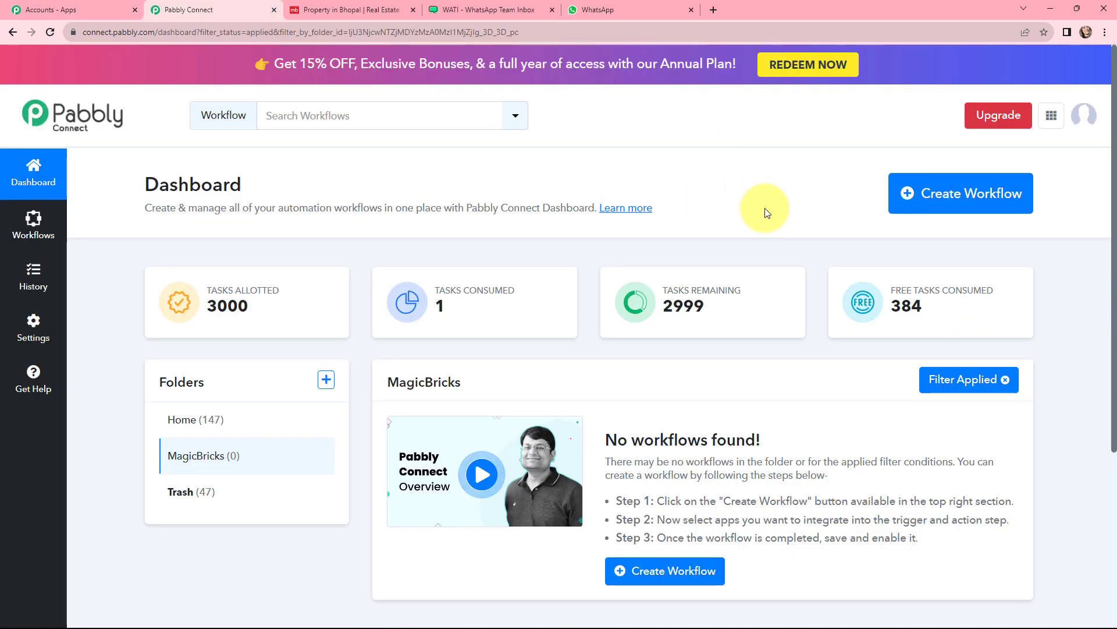
# Create a workflow named "Send Automated WhatsApp Message to MagicBricks Leads" in the MagicBricks folder.
pyautogui.click(950, 199)
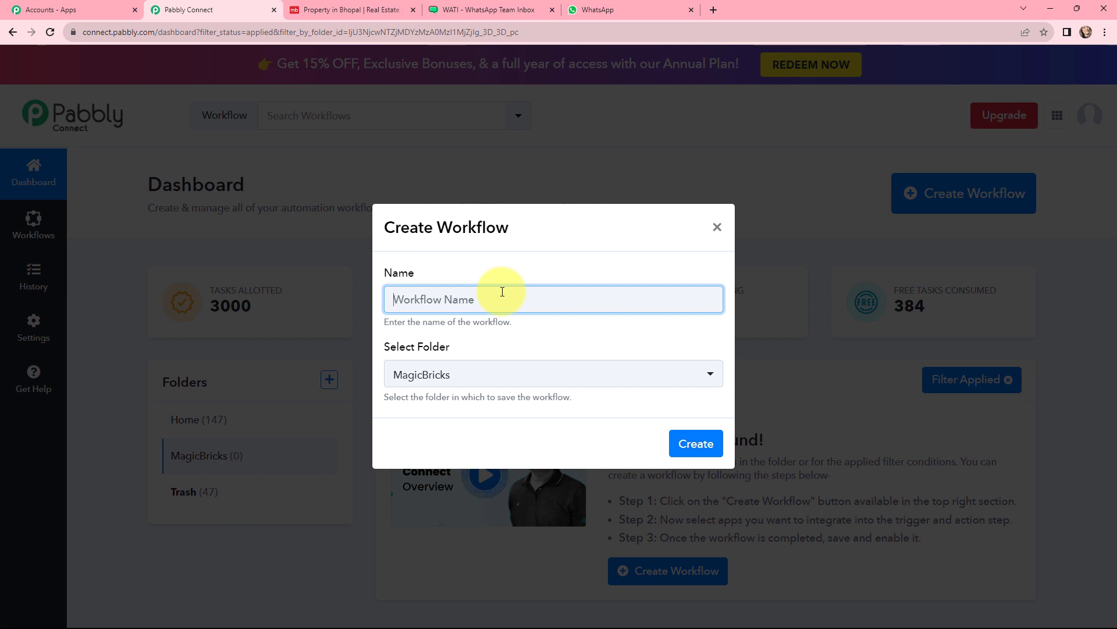
pyautogui.write('Send Automated WhatsApp Message to MagicBricks Leads')
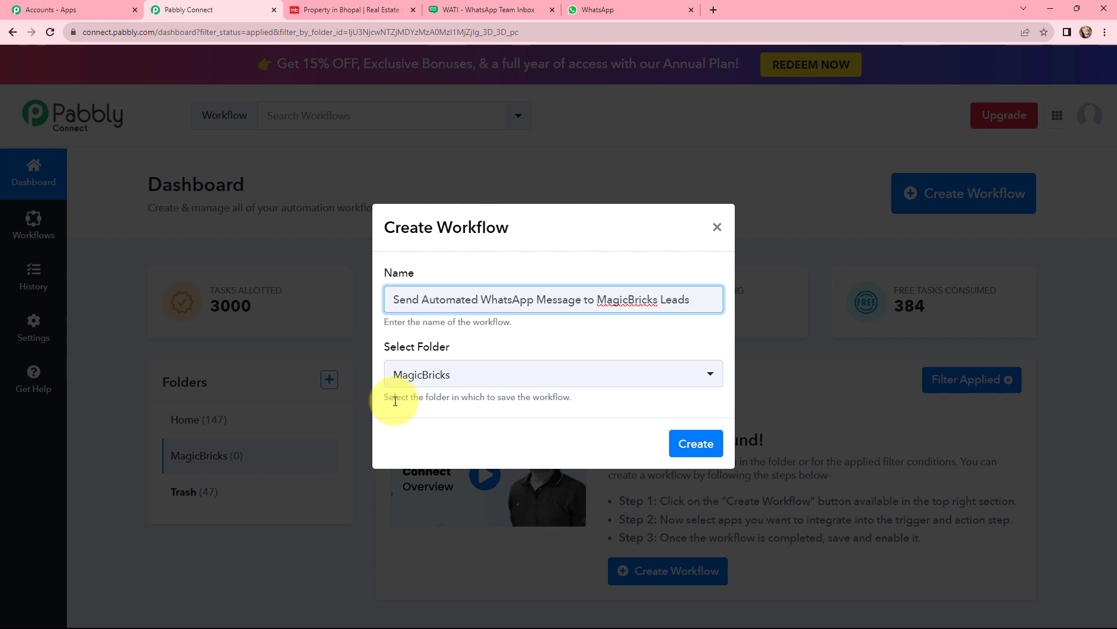
pyautogui.click(700, 445)
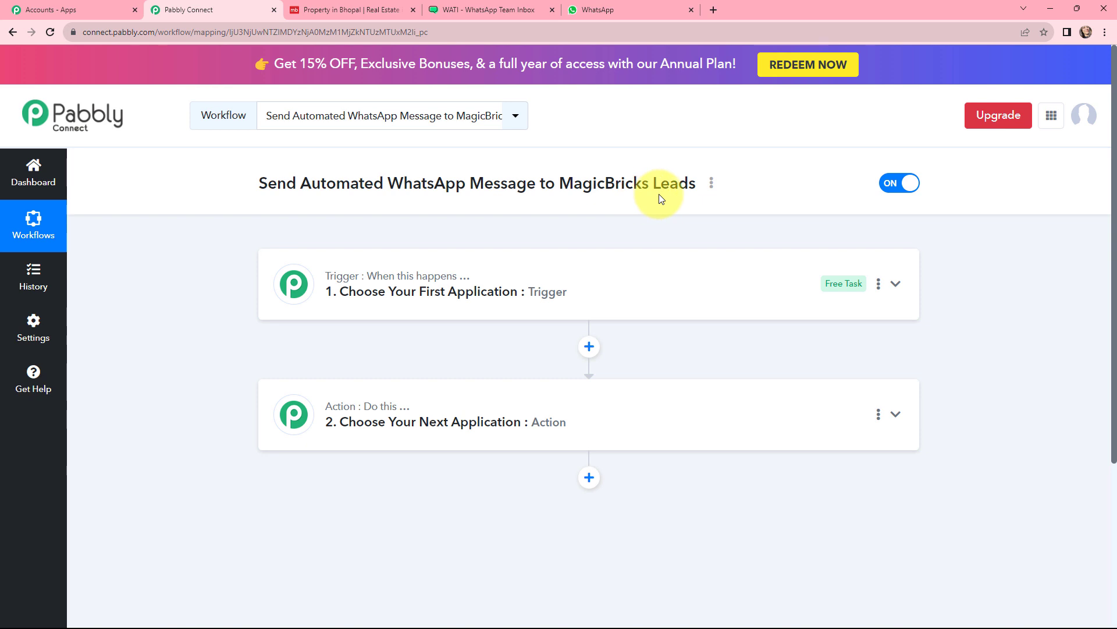
# Set the workflow's trigger application to Magicbricks with New Leads as the trigger event.
pyautogui.click(481, 288)
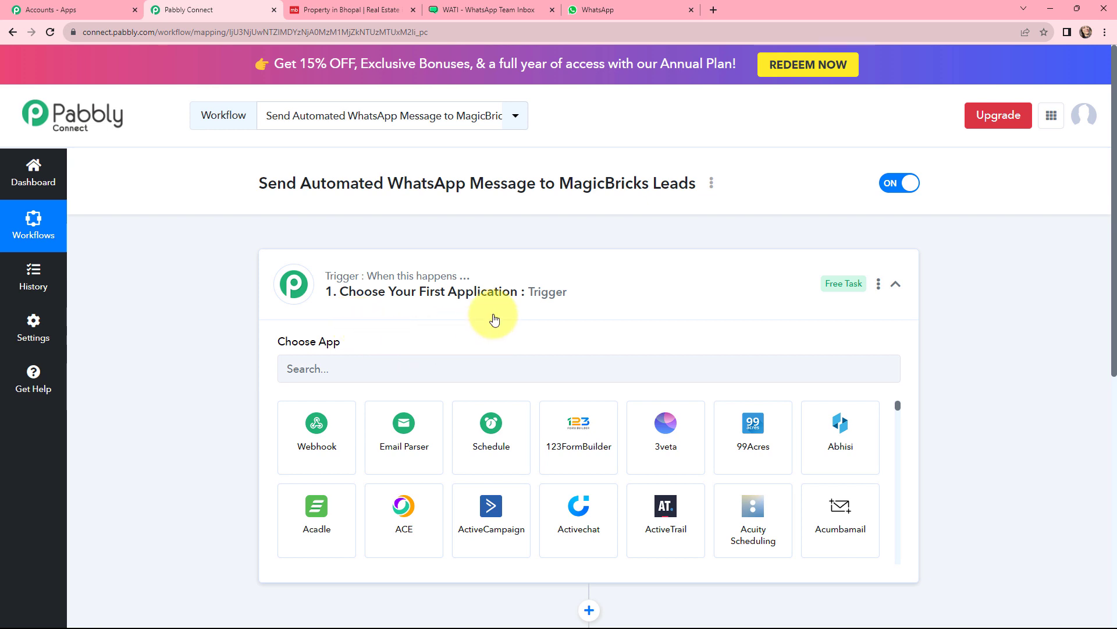
pyautogui.click(398, 367)
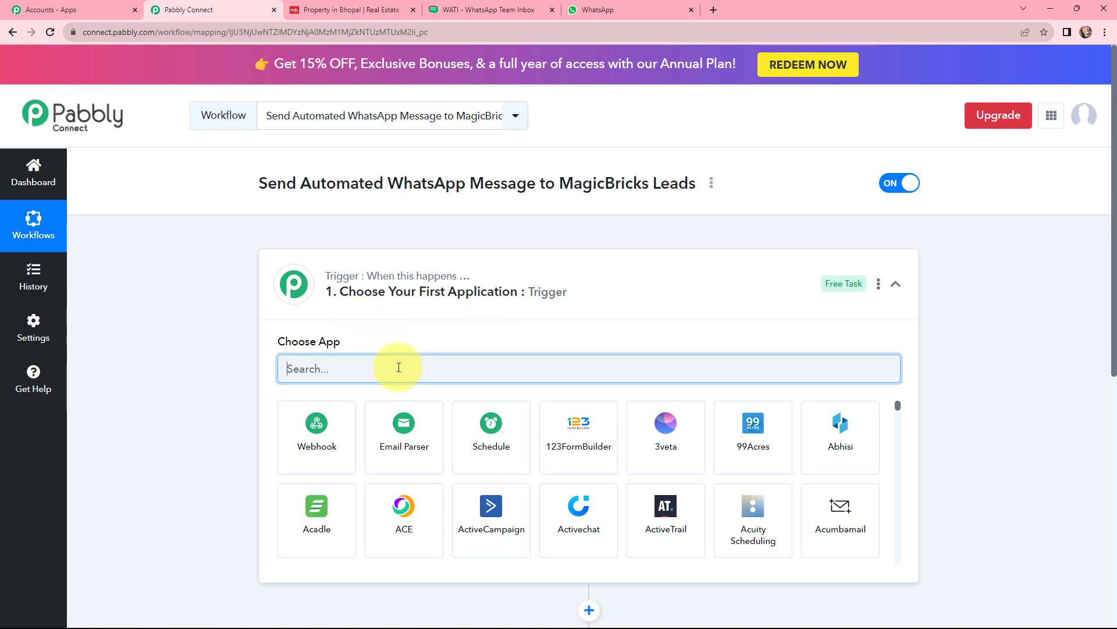
pyautogui.write('magi')
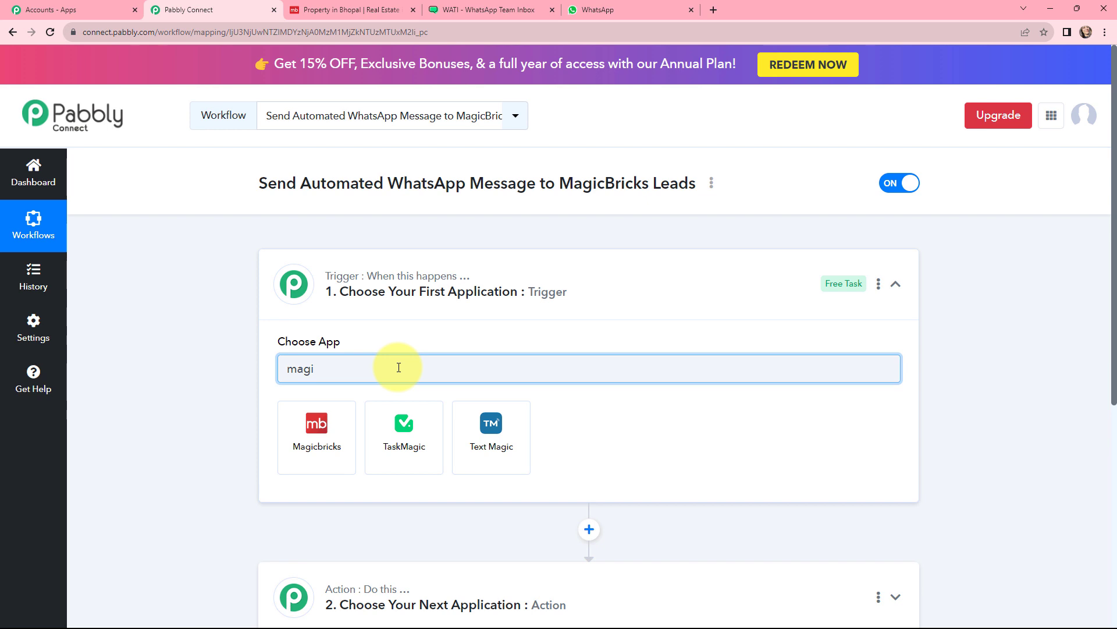
pyautogui.click(317, 434)
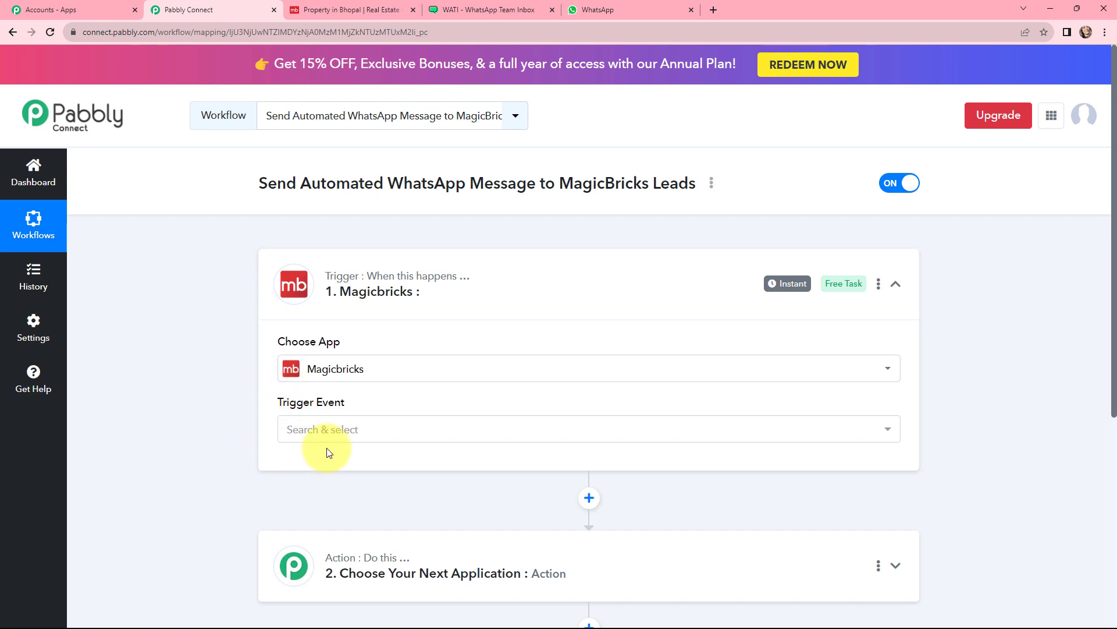
pyautogui.click(337, 434)
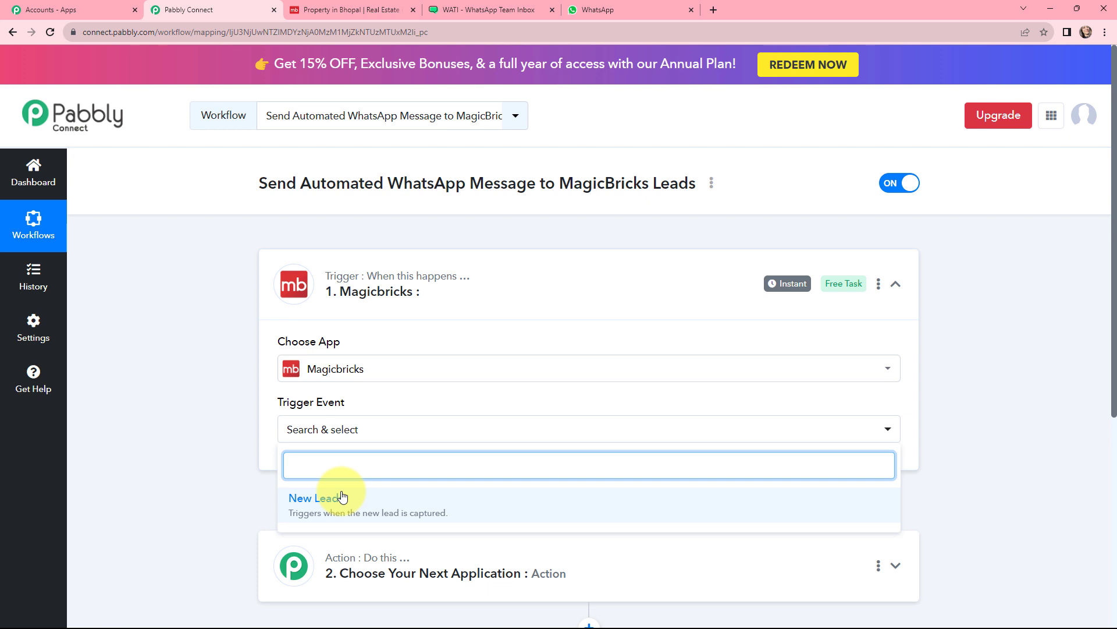
pyautogui.click(313, 500)
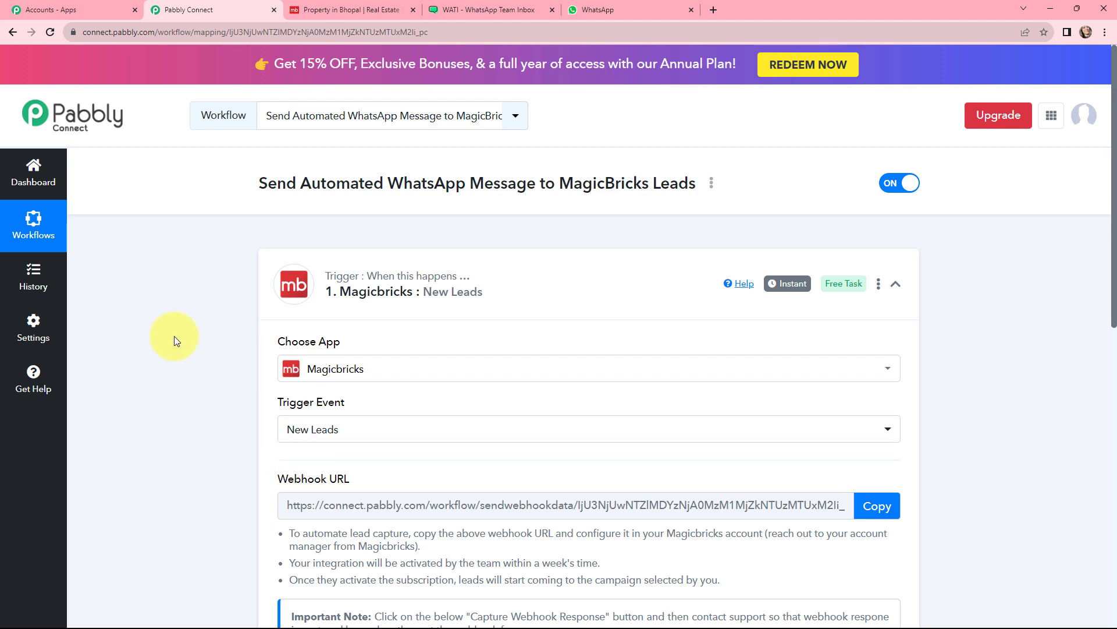
# Read the webhook setup instructions in the Magicbricks trigger and copy its webhook URL.
pyautogui.scroll(-2, 245, 345)
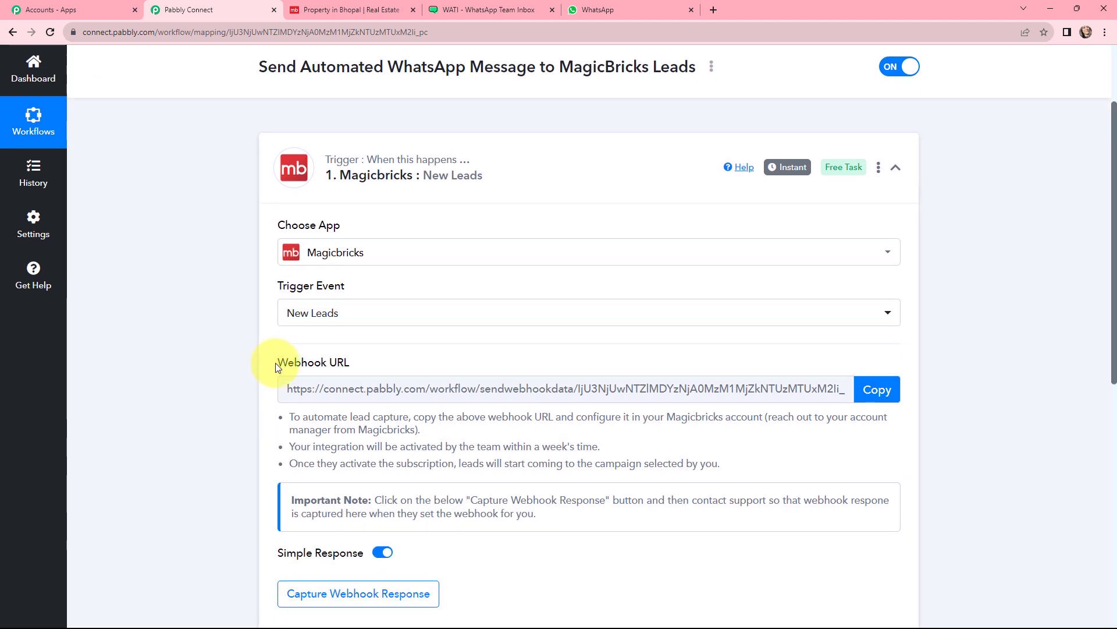
pyautogui.moveTo(275, 362); pyautogui.dragTo(357, 374)
pyautogui.moveTo(279, 411); pyautogui.dragTo(754, 468)
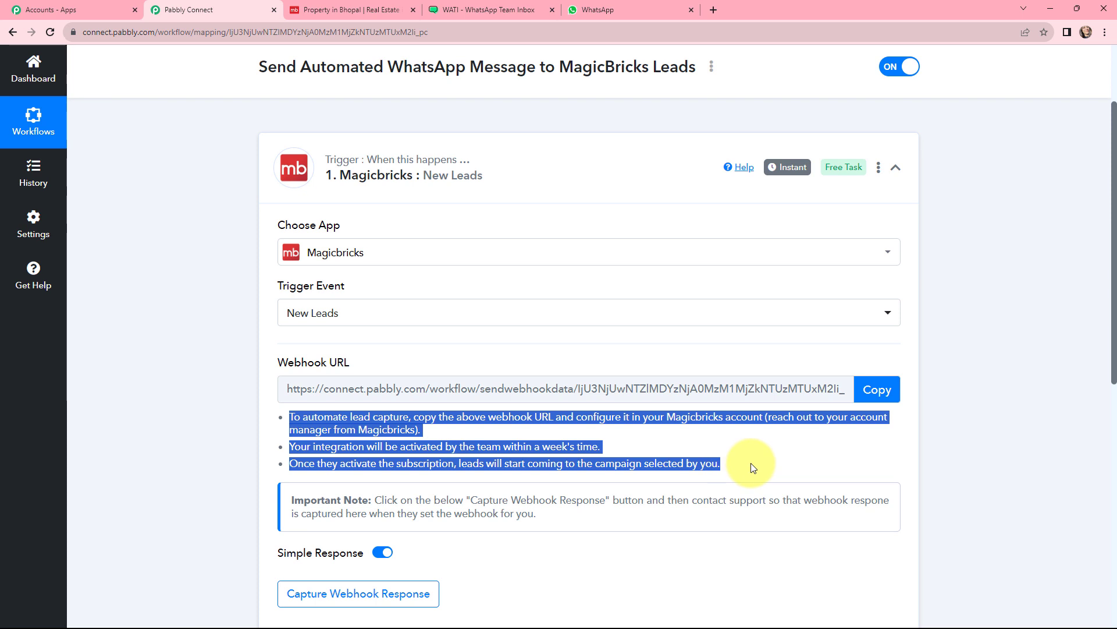
pyautogui.click(591, 377)
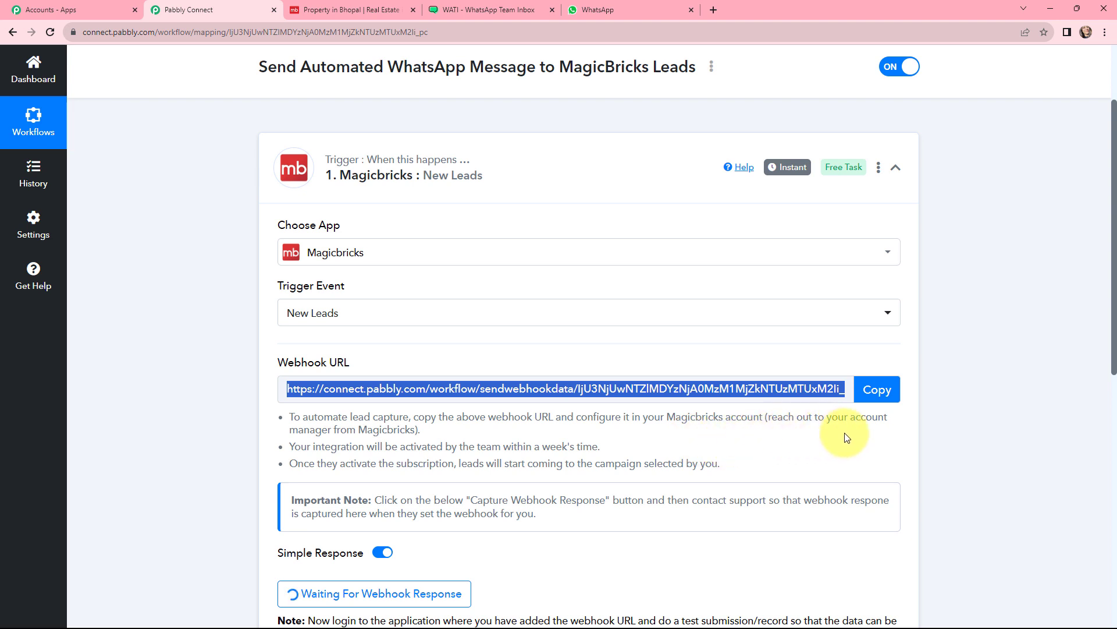
pyautogui.click(882, 394)
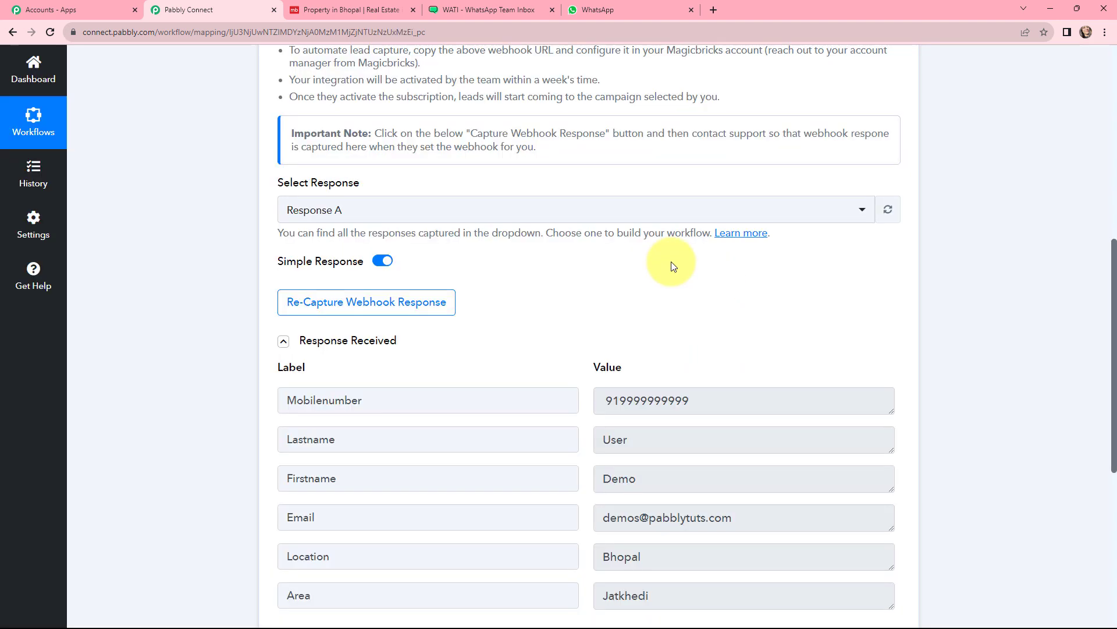
# Examine the captured webhook response's lead fields, including mobile number, name, email, location and area.
pyautogui.scroll(-2, 916, 323)
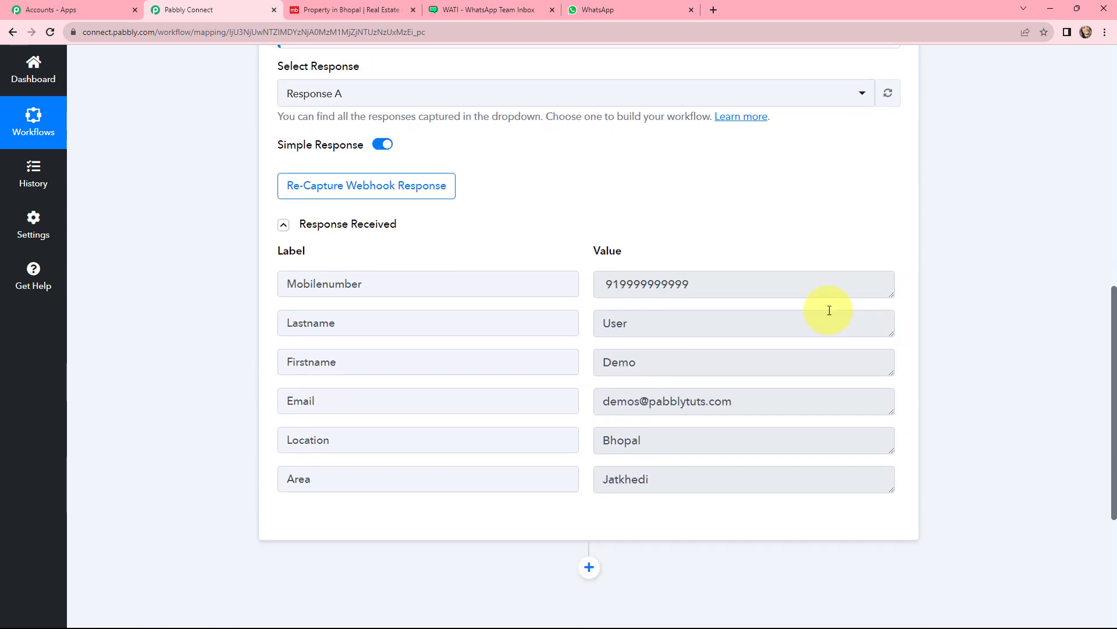
pyautogui.moveTo(775, 283); pyautogui.dragTo(603, 277)
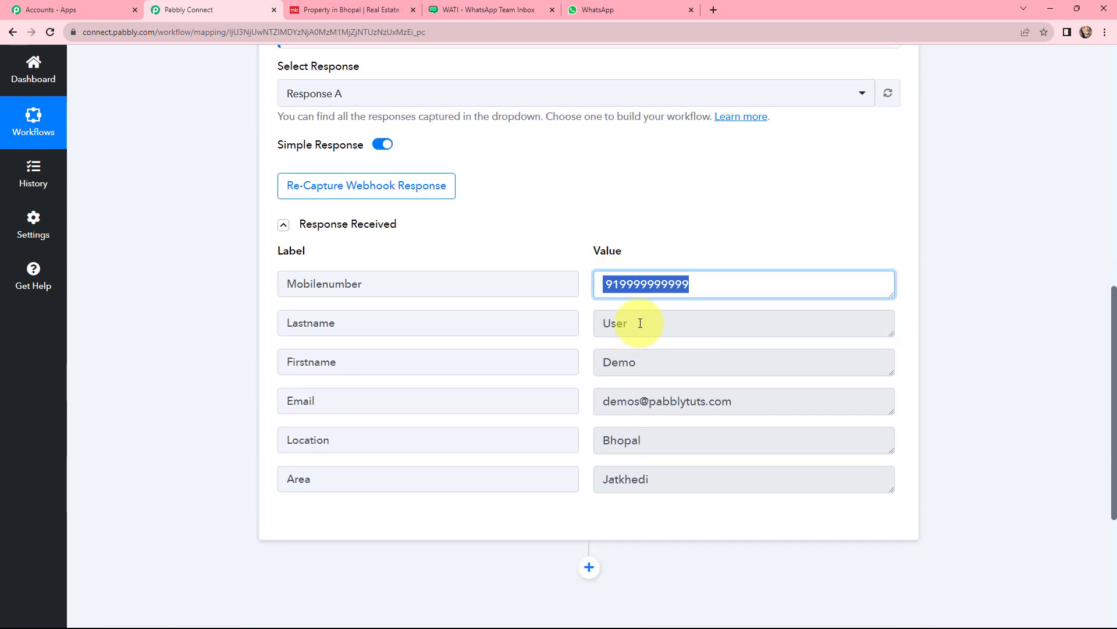
pyautogui.press('Tab')
pyautogui.press('Tab')
pyautogui.moveTo(623, 401); pyautogui.dragTo(669, 439)
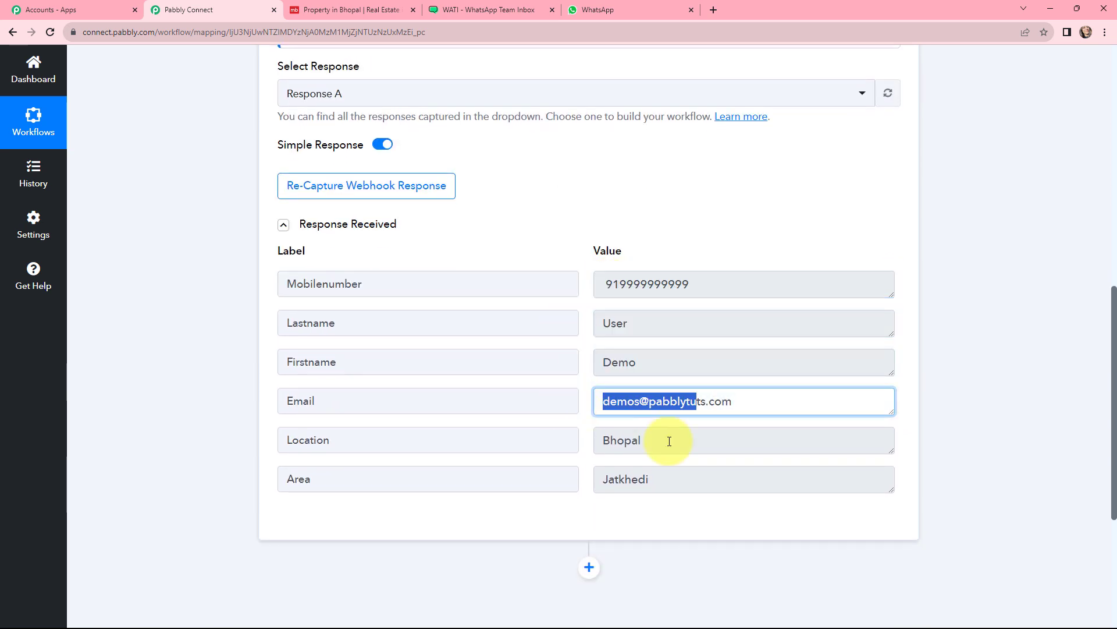
pyautogui.press('Tab')
pyautogui.press('Tab')
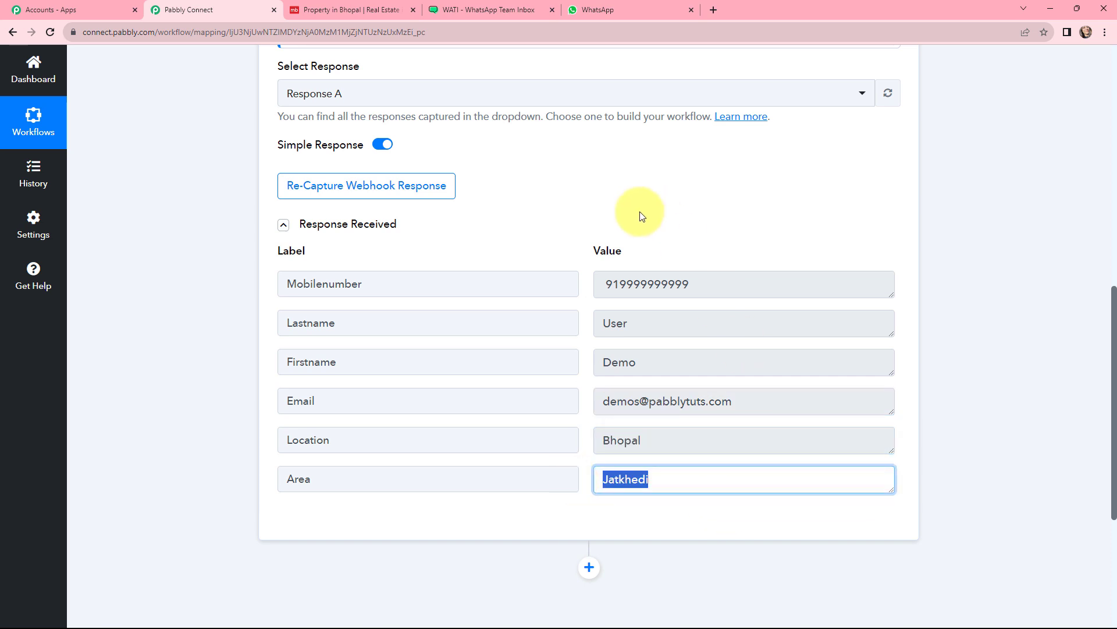
pyautogui.click(505, 285)
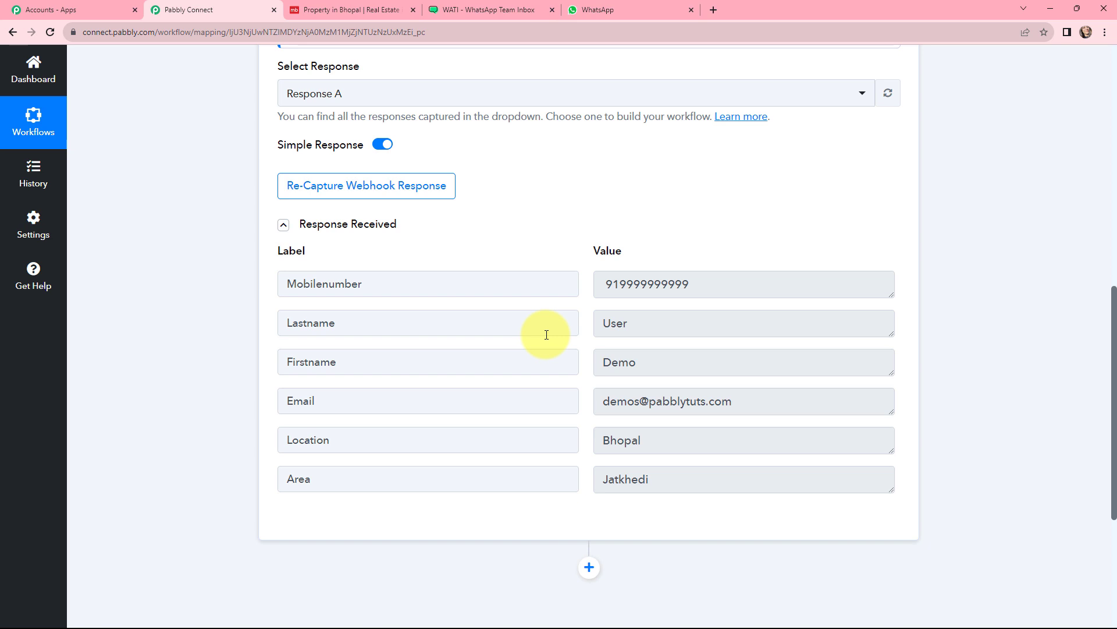
# Collapse the Magicbricks trigger and add a WATI action after it with Send Template Message as the action event.
pyautogui.scroll(10, 314, 233)
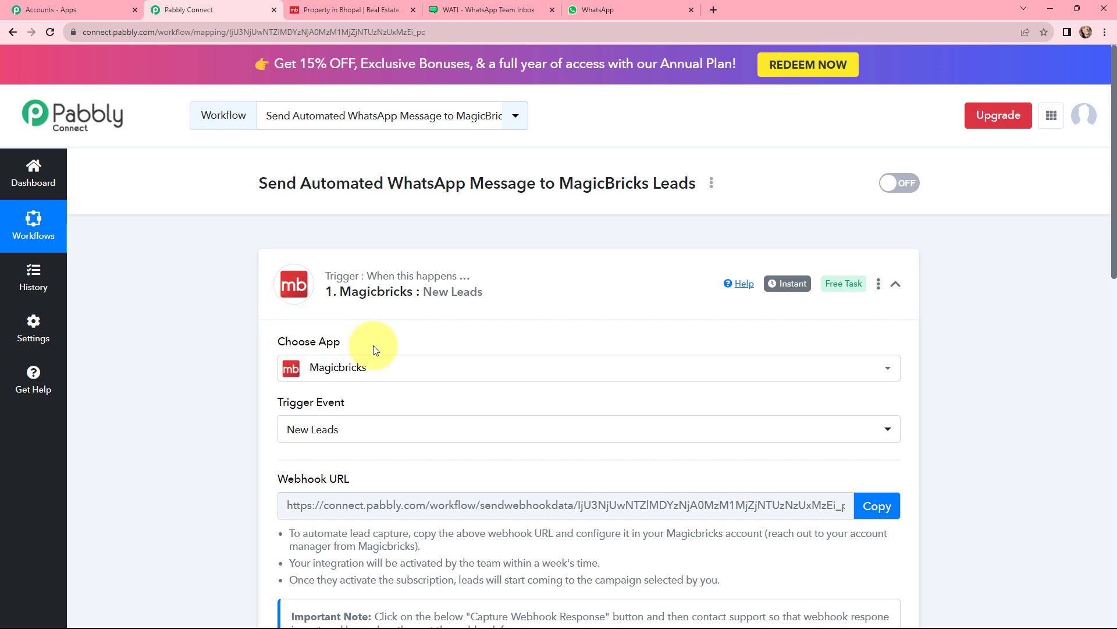
pyautogui.moveTo(786, 288)
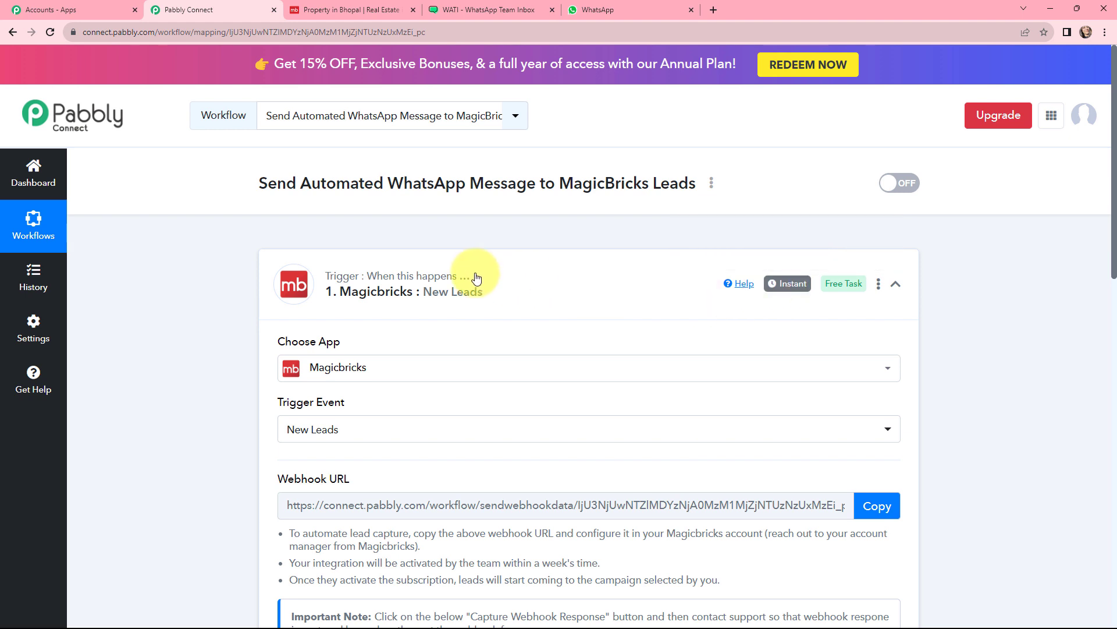
pyautogui.click(270, 262)
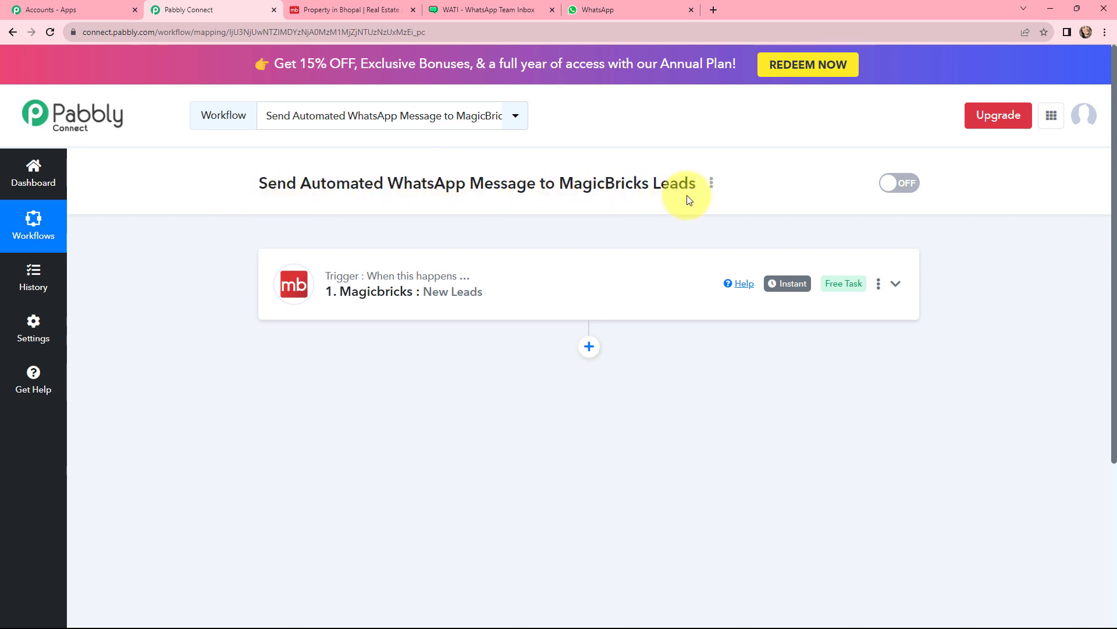
pyautogui.click(589, 347)
pyautogui.scroll(-2, 616, 416)
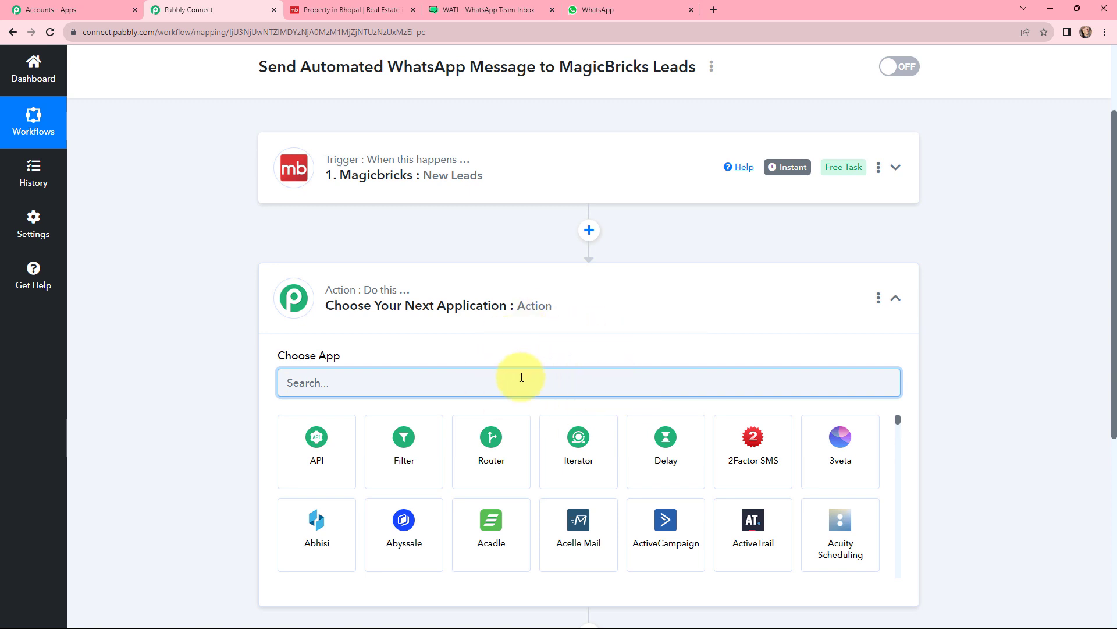
pyautogui.write('wat')
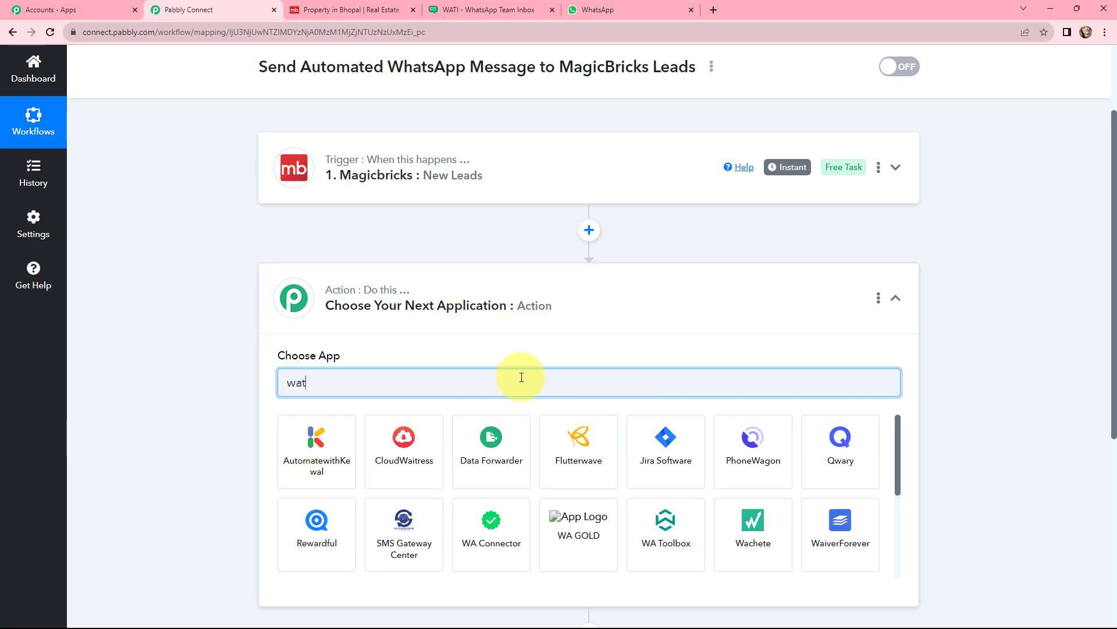
pyautogui.write('i')
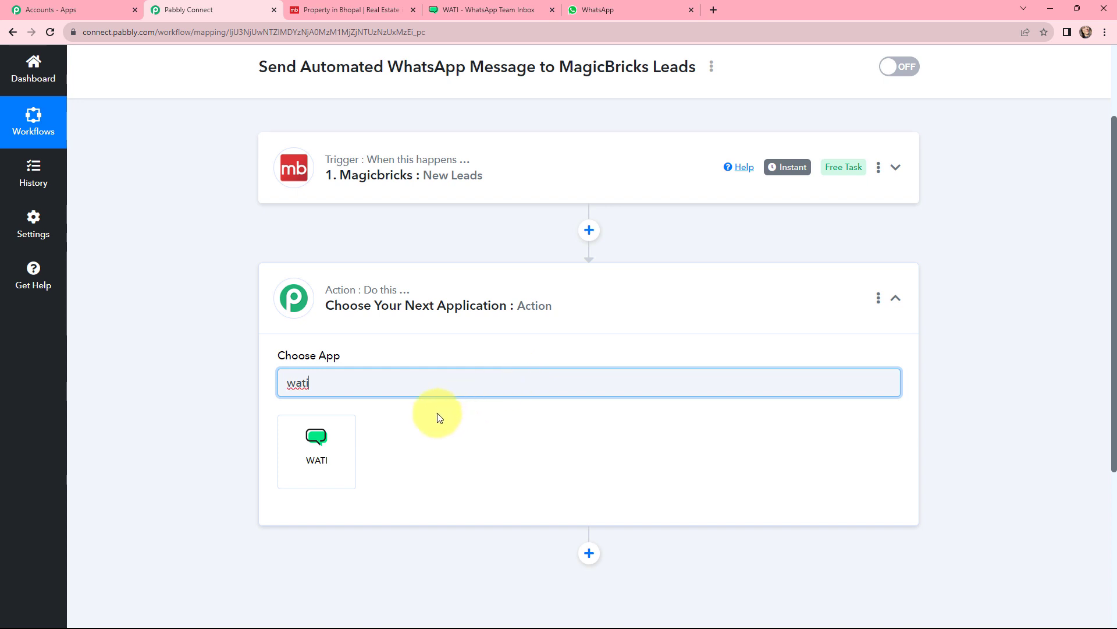
pyautogui.click(317, 440)
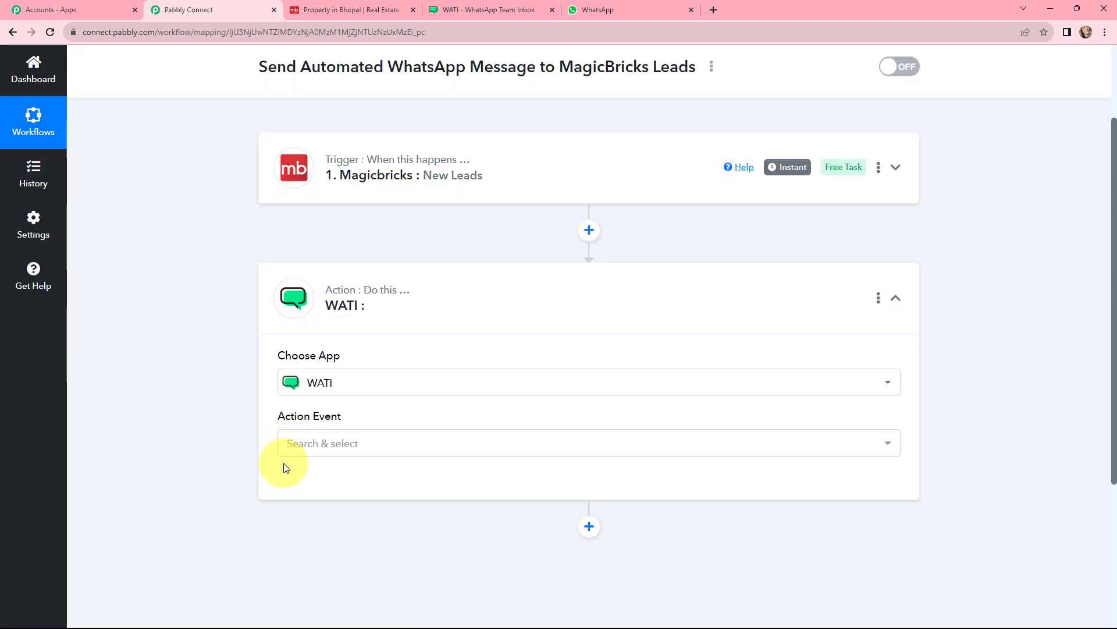
pyautogui.click(352, 445)
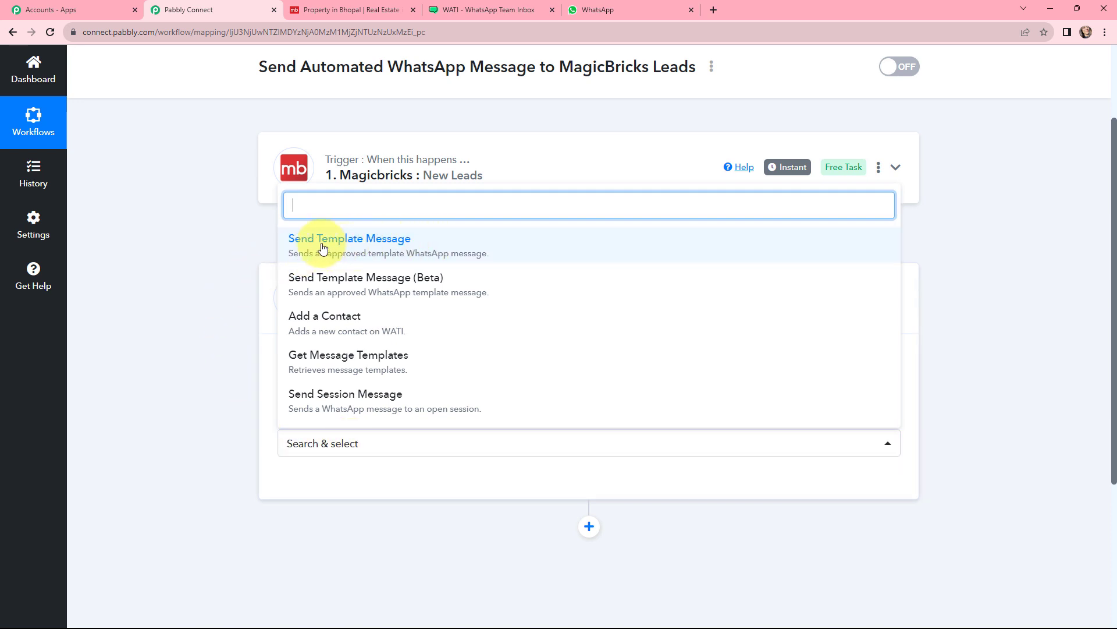
pyautogui.click(367, 250)
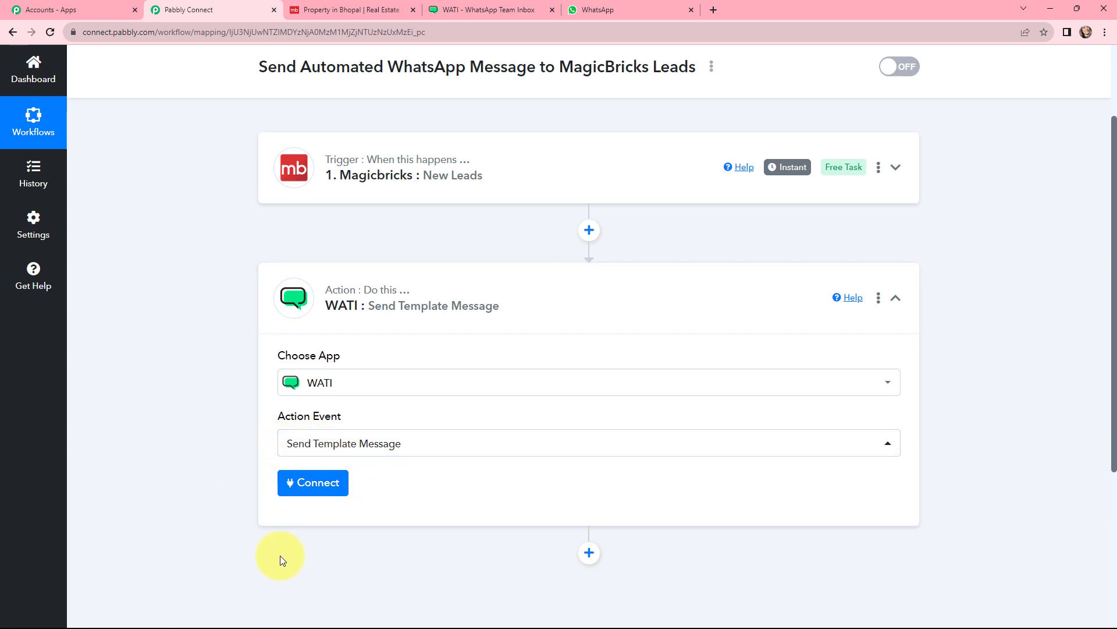
# Open a new WATI connection and read the instructions for finding the API Endpoint and Access Token.
pyautogui.click(308, 487)
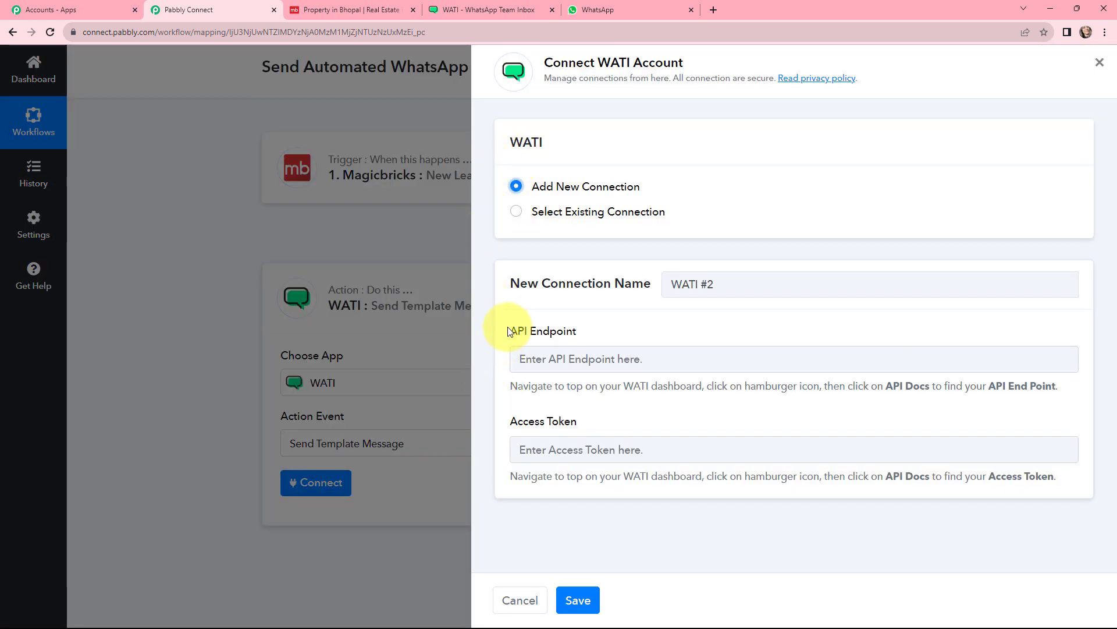
pyautogui.moveTo(511, 331); pyautogui.dragTo(576, 332)
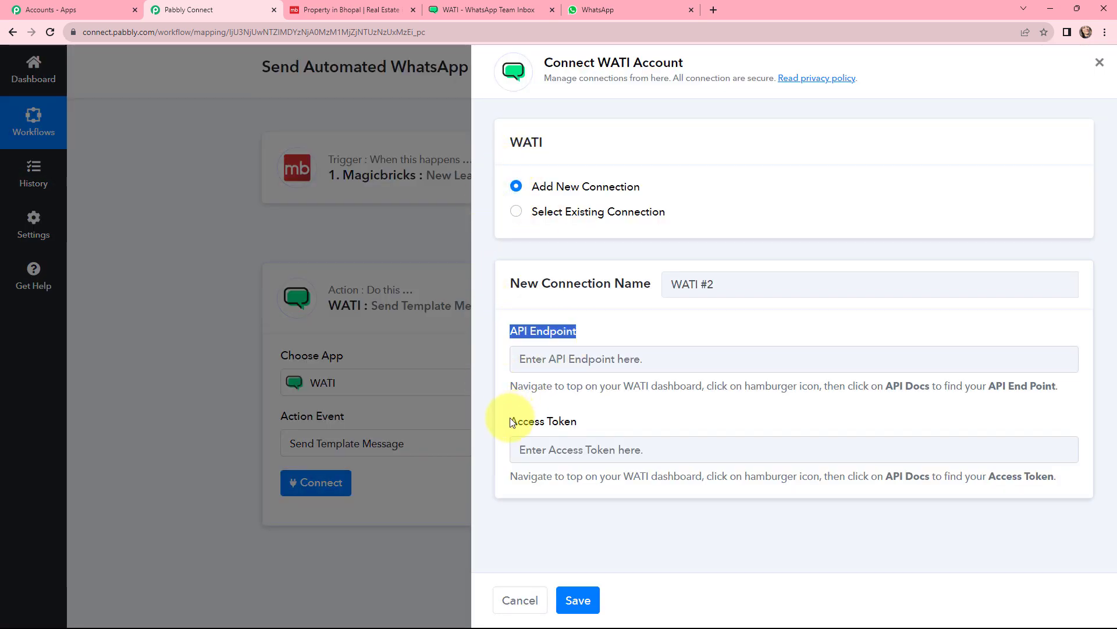
pyautogui.moveTo(510, 417); pyautogui.dragTo(576, 420)
pyautogui.moveTo(491, 393); pyautogui.dragTo(1083, 385)
pyautogui.moveTo(498, 482); pyautogui.dragTo(1095, 473)
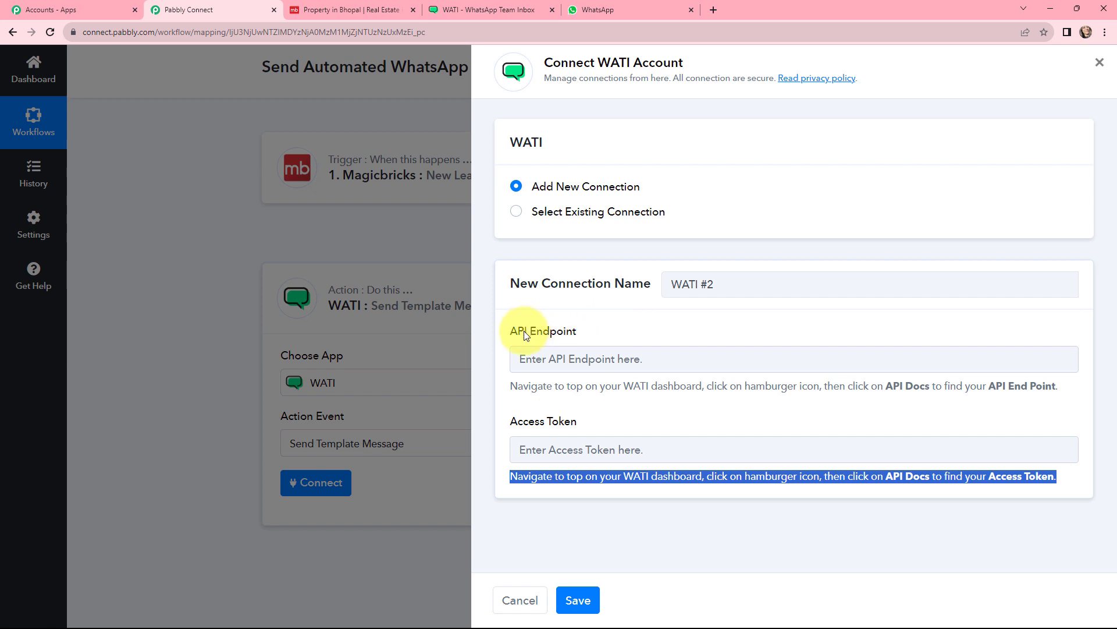
pyautogui.click(484, 397)
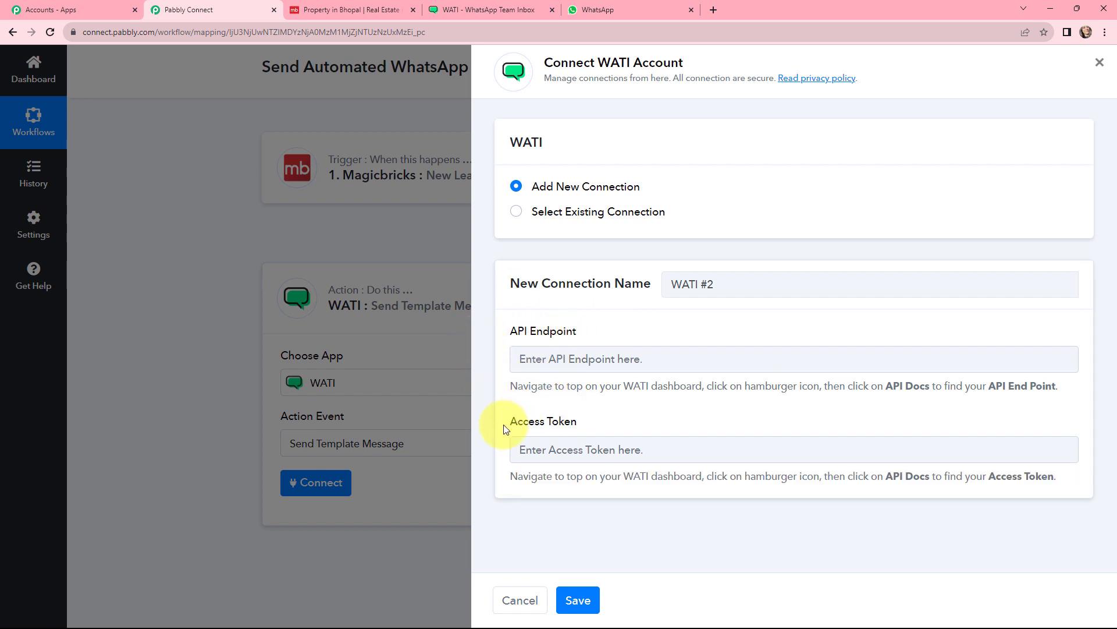
# Copy the Access Token from WATI's API Docs page and paste it into the new WATI connection in Pabbly Connect.
pyautogui.click(480, 7)
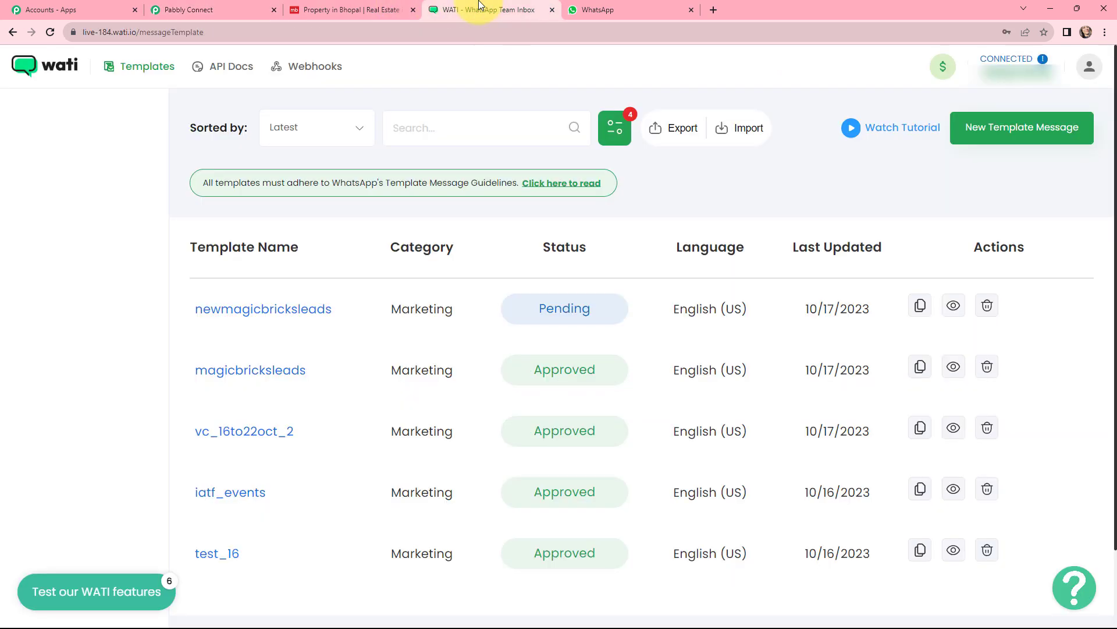
pyautogui.click(211, 72)
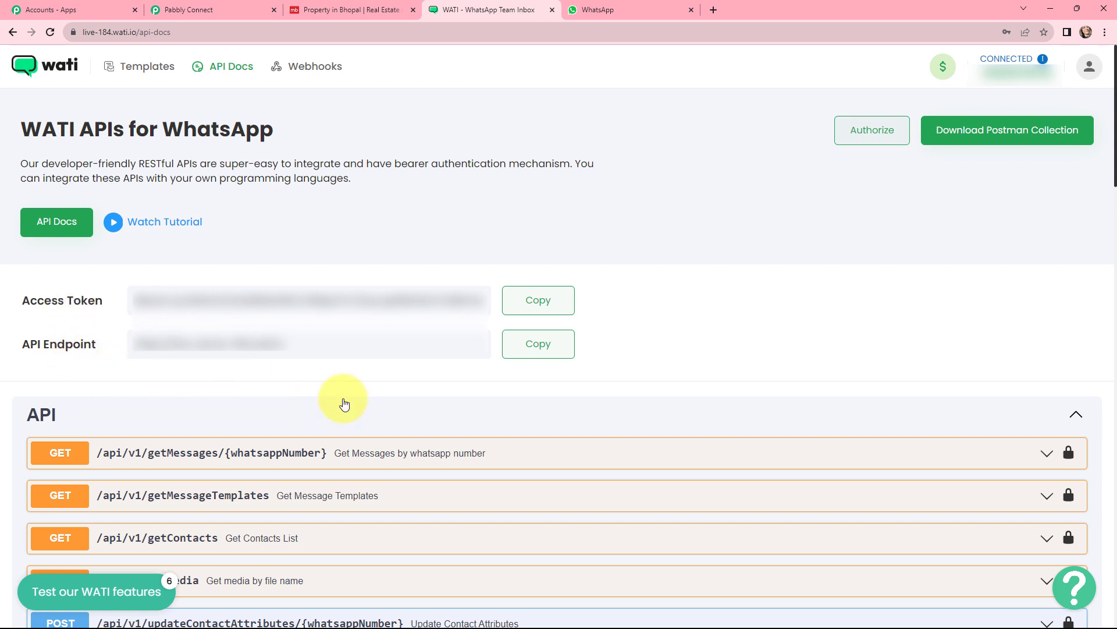
pyautogui.click(542, 308)
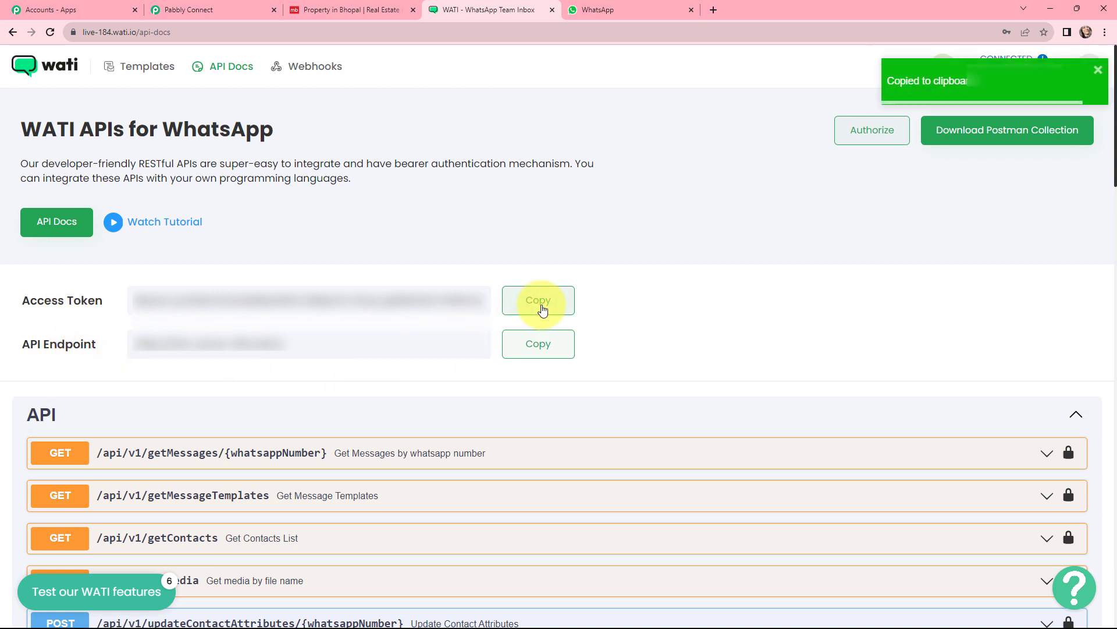
pyautogui.click(186, 6)
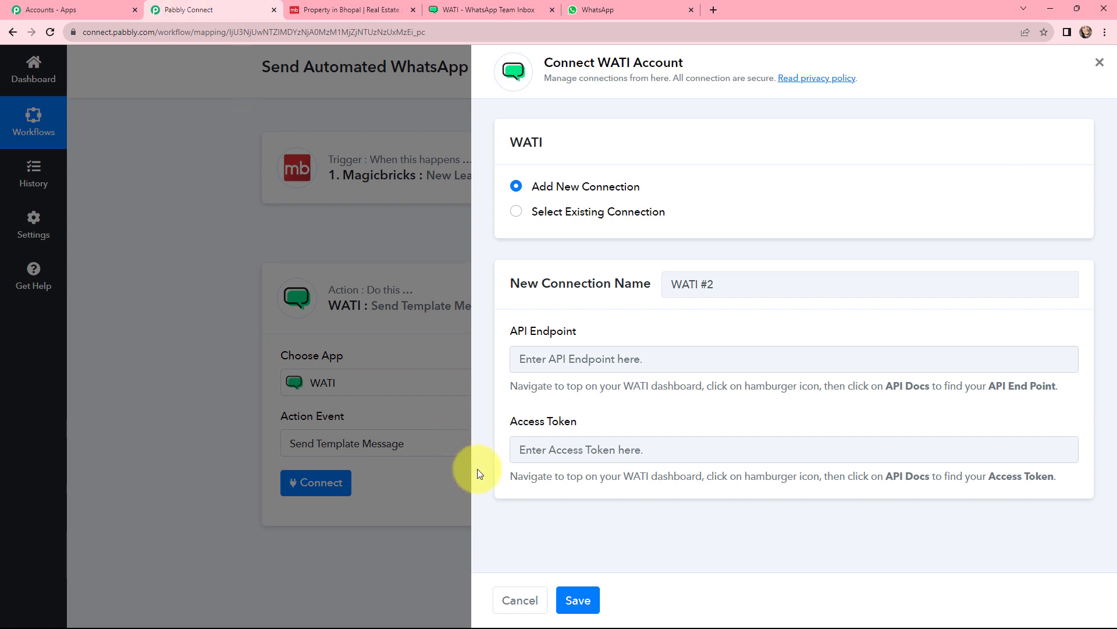
pyautogui.click(560, 450)
pyautogui.hotkey('ctrl', 'v')
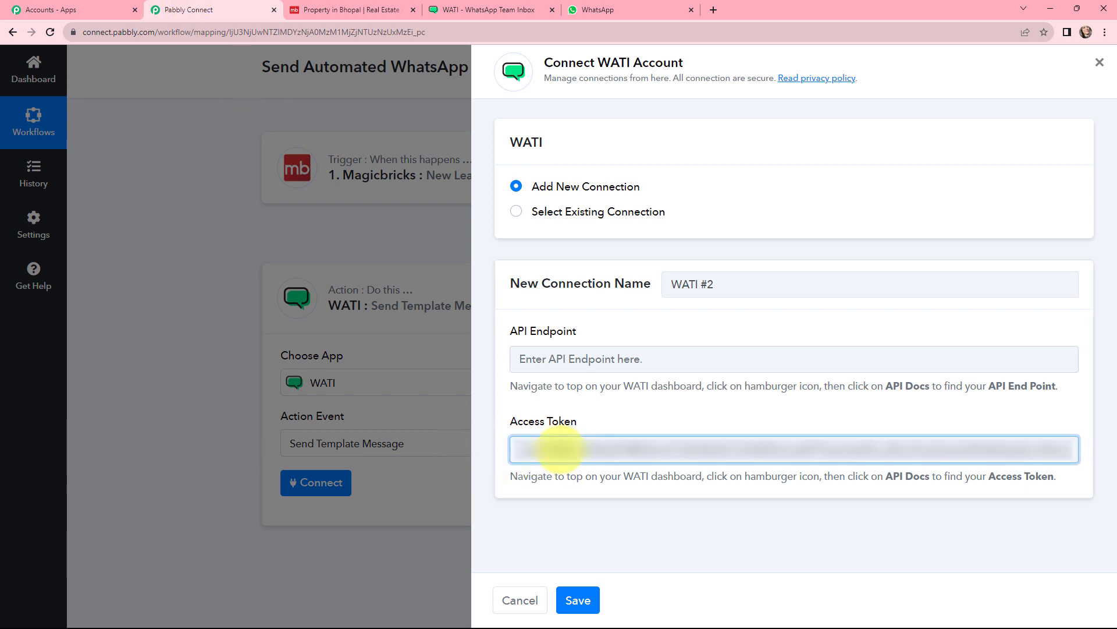
# Copy the API Endpoint from WATI's API Docs page into the new connection and save the connection.
pyautogui.click(568, 362)
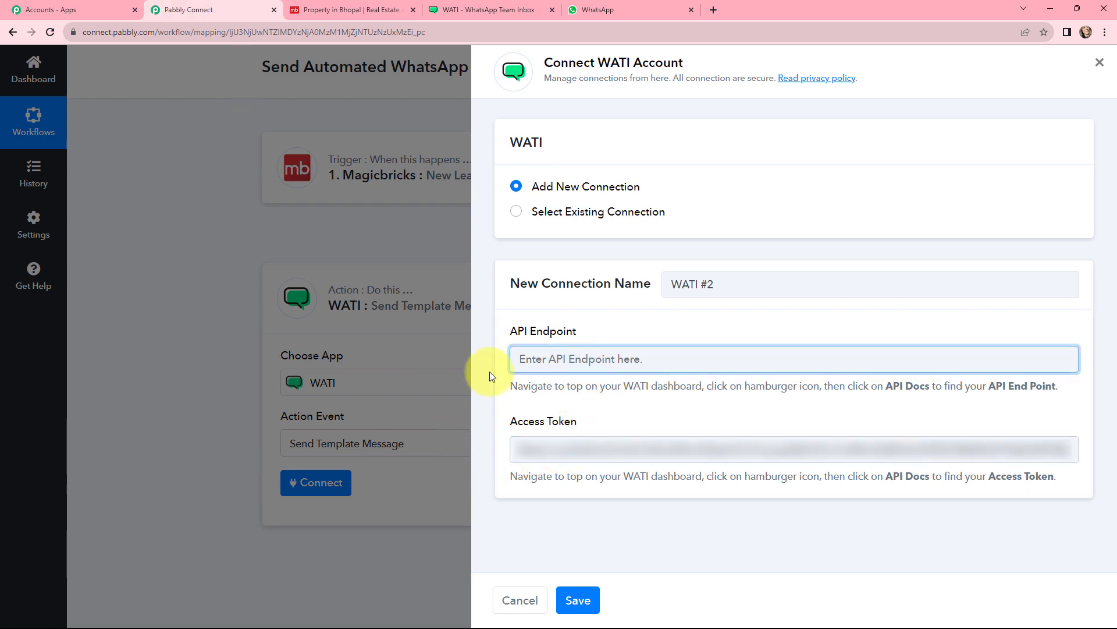
pyautogui.click(454, 7)
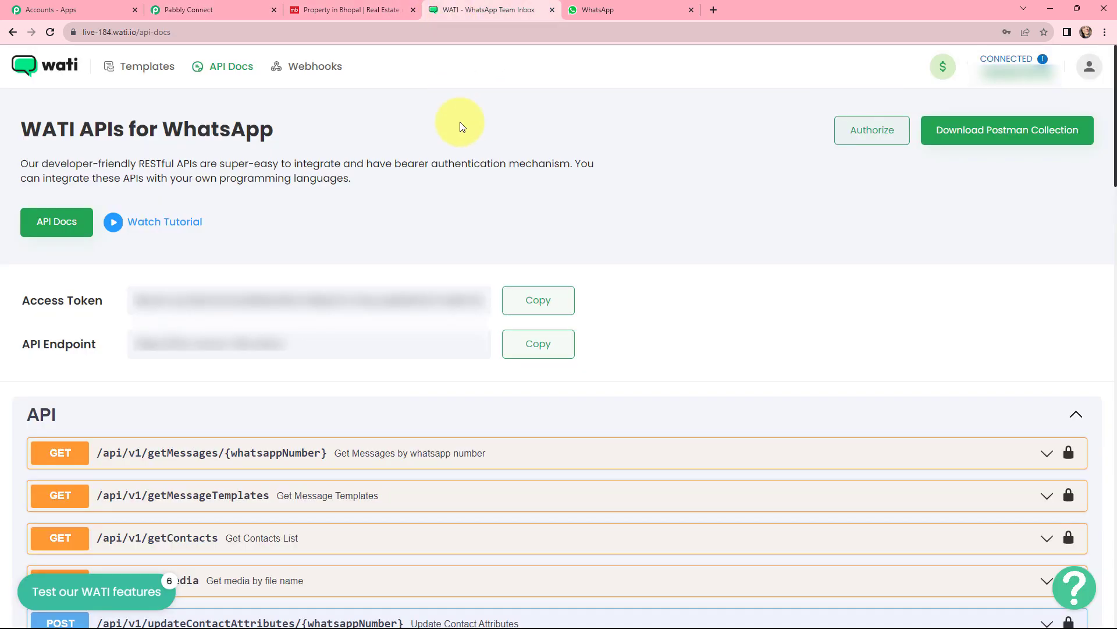
pyautogui.click(530, 345)
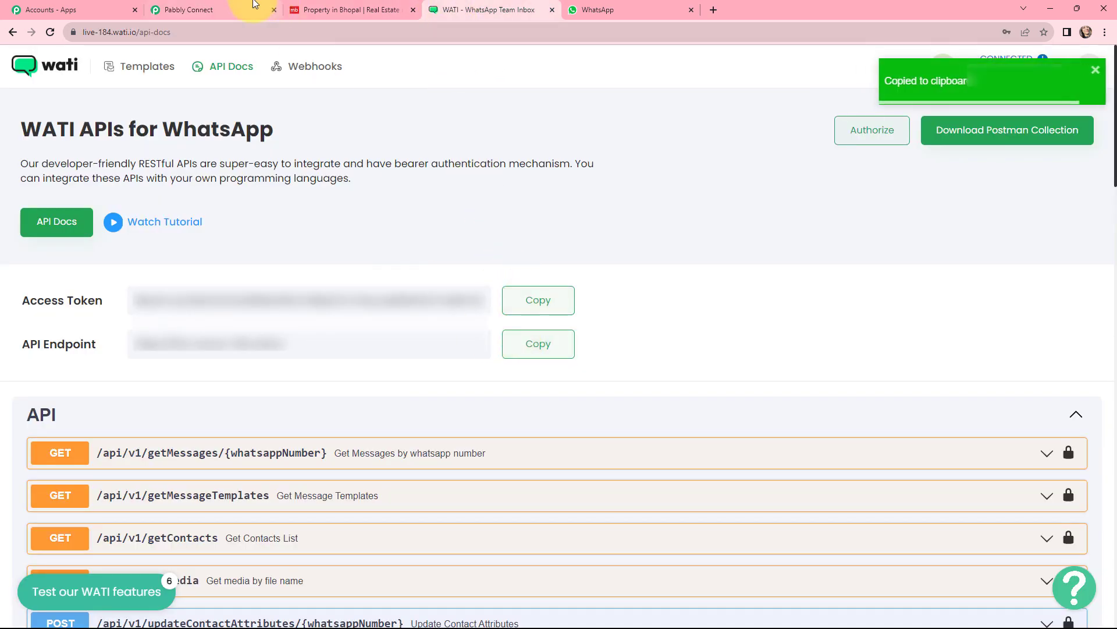
pyautogui.click(186, 9)
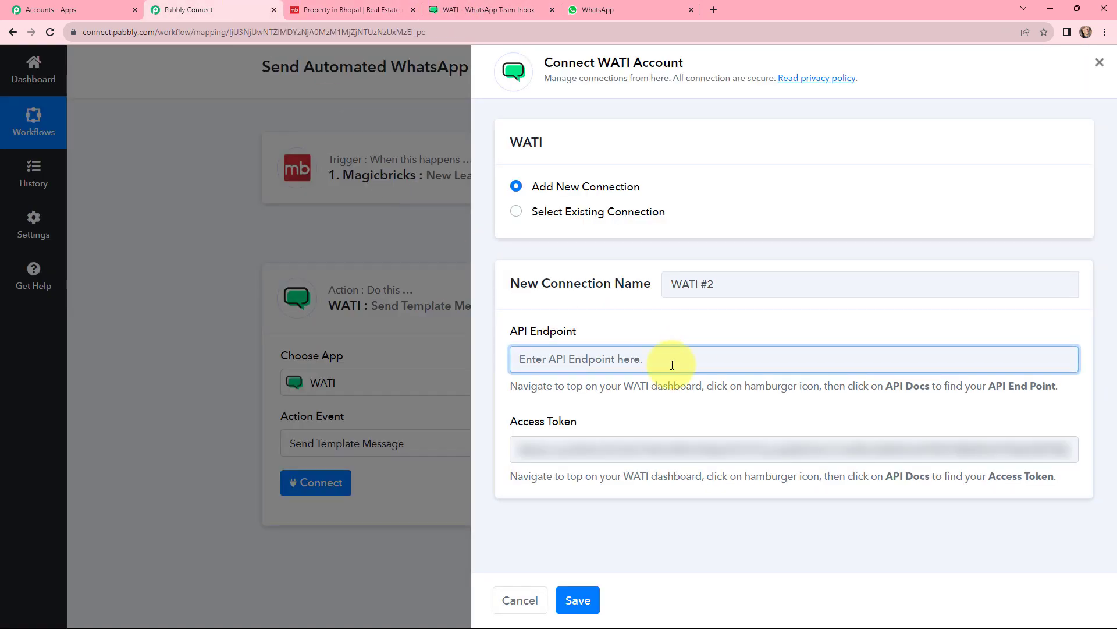
pyautogui.hotkey('ctrl', 'v')
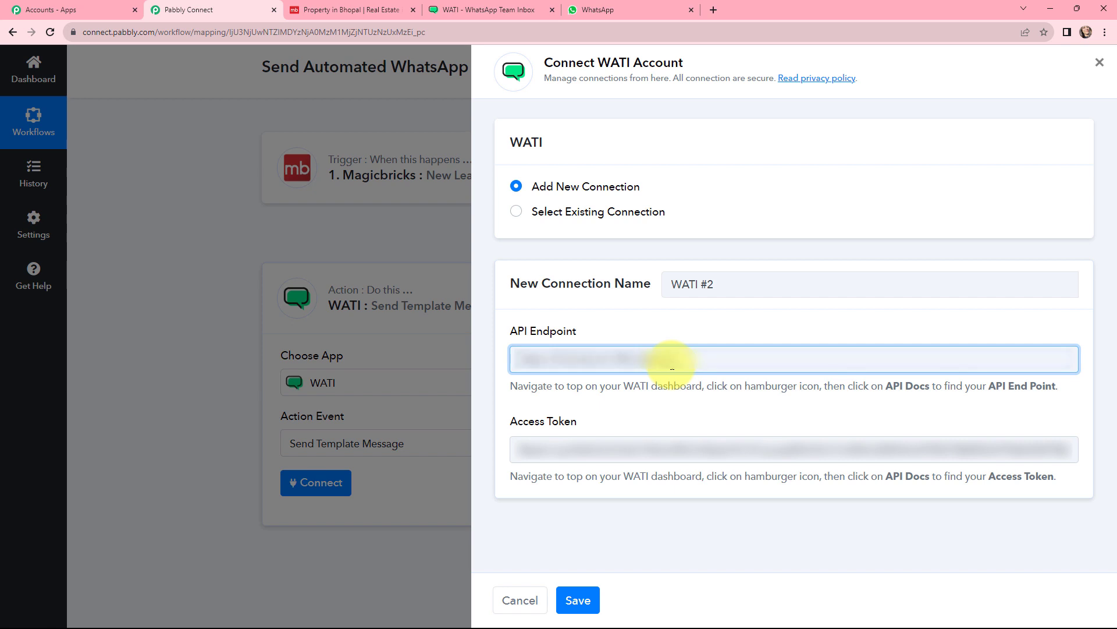
pyautogui.click(588, 603)
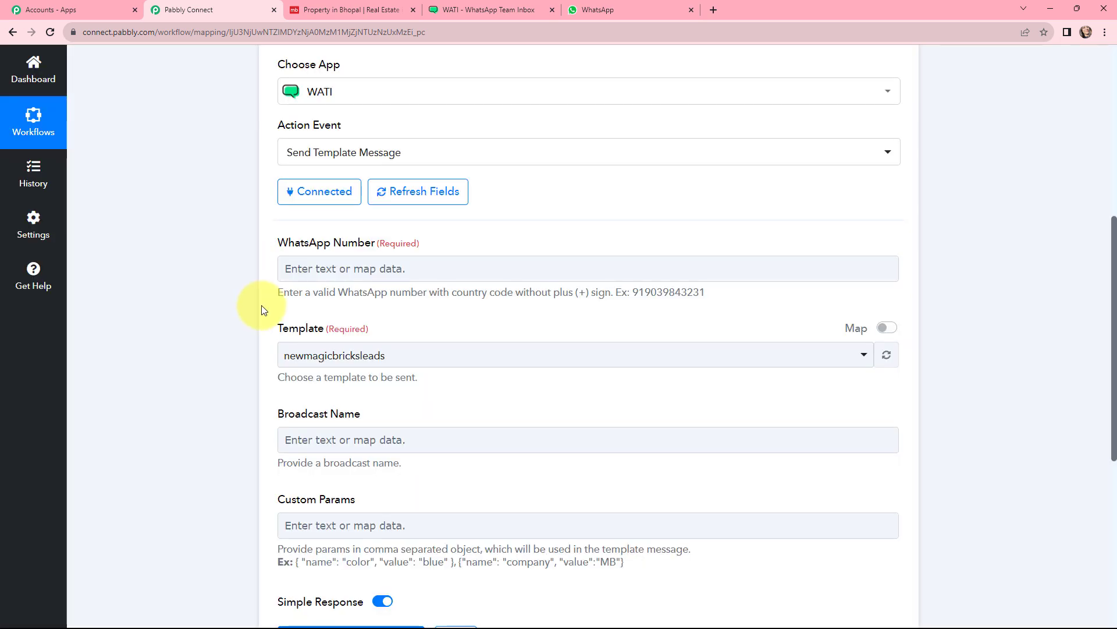
# Map the Magicbricks lead's Mobilenumber to the WhatsApp Number field and read the required number format.
pyautogui.click(326, 264)
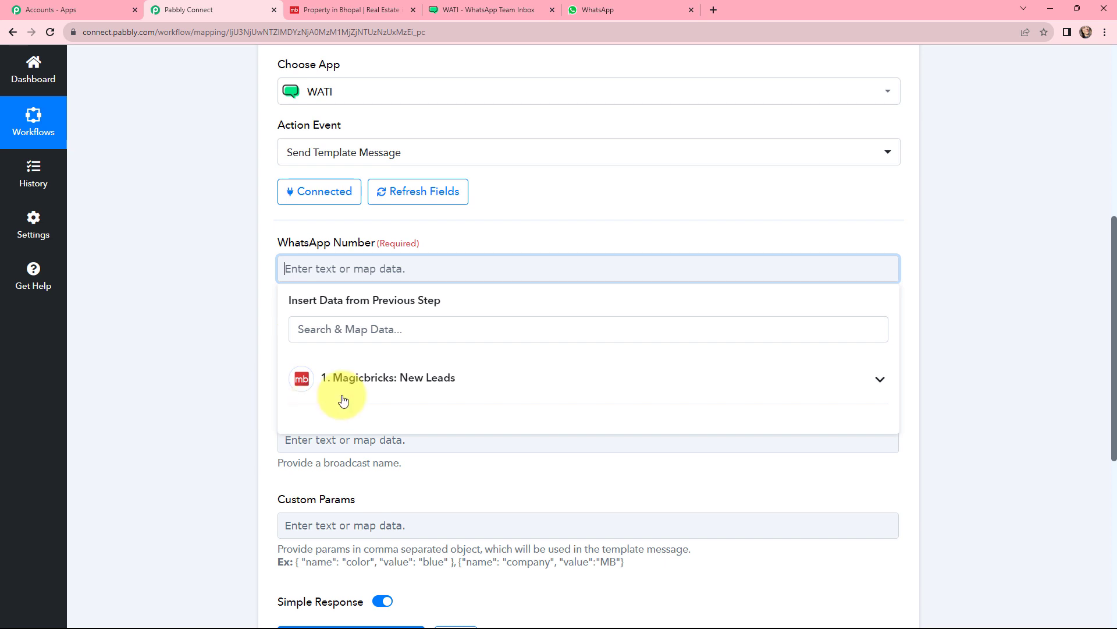
pyautogui.click(457, 378)
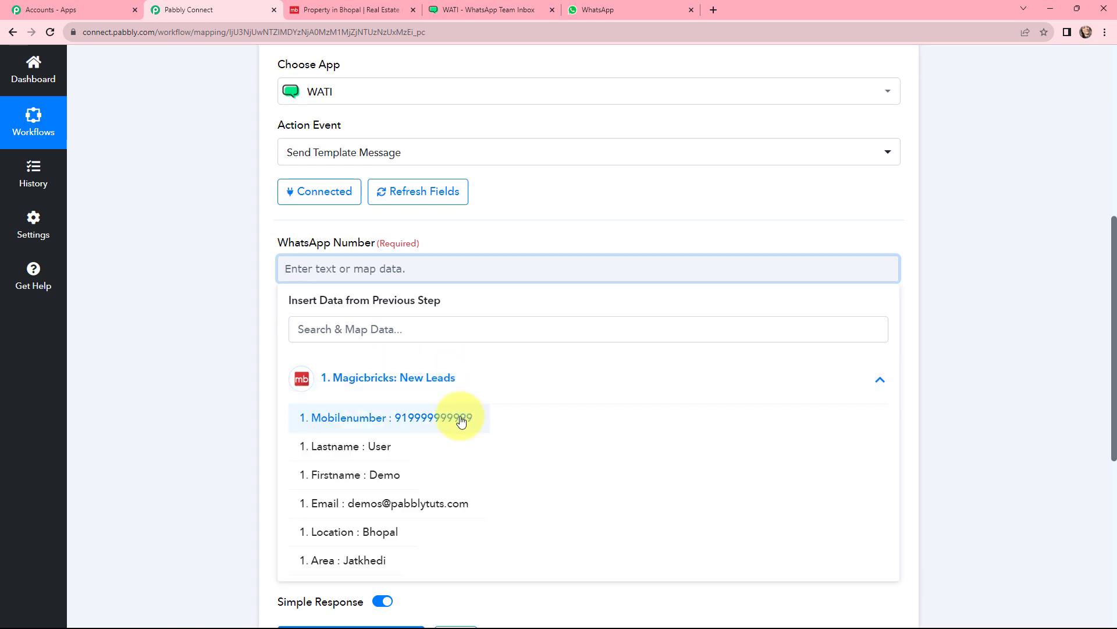
pyautogui.click(424, 417)
pyautogui.click(245, 279)
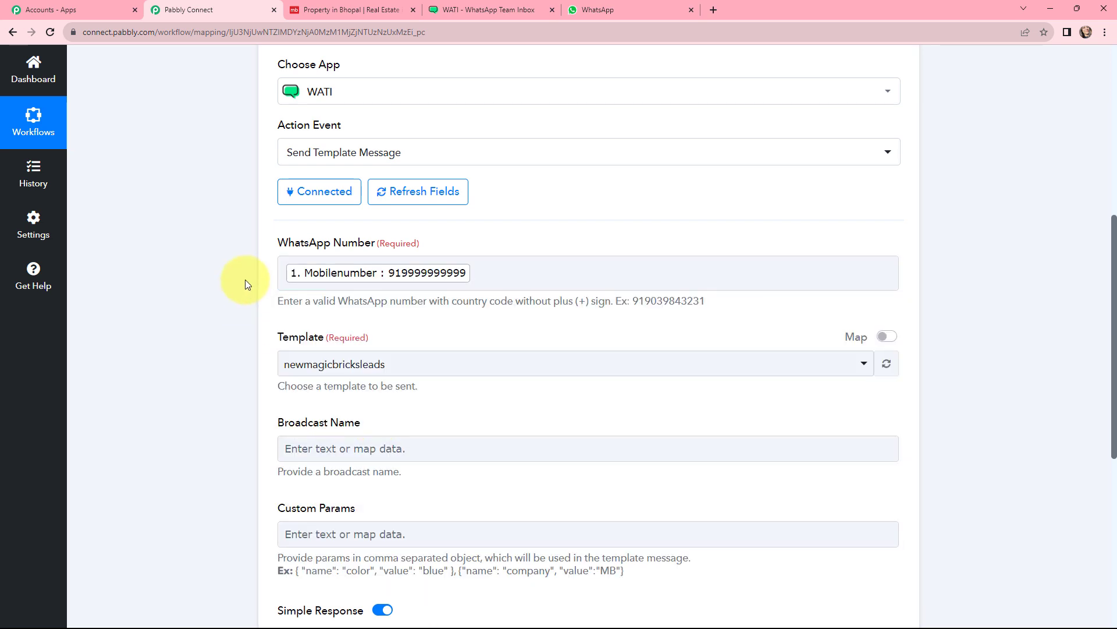
pyautogui.moveTo(268, 303); pyautogui.dragTo(702, 315)
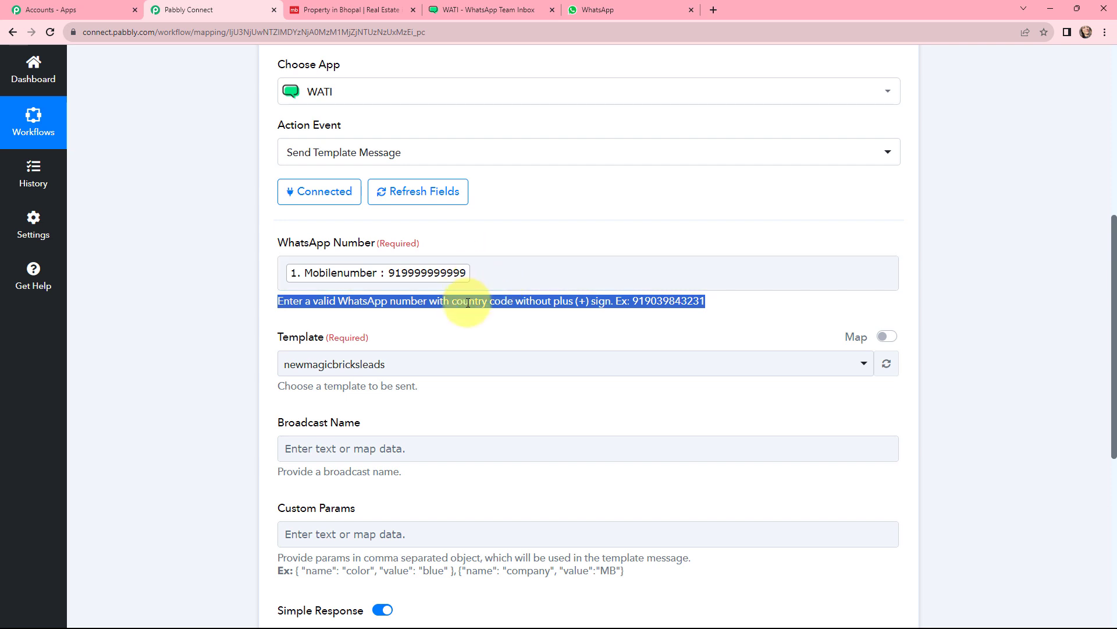
pyautogui.click(229, 263)
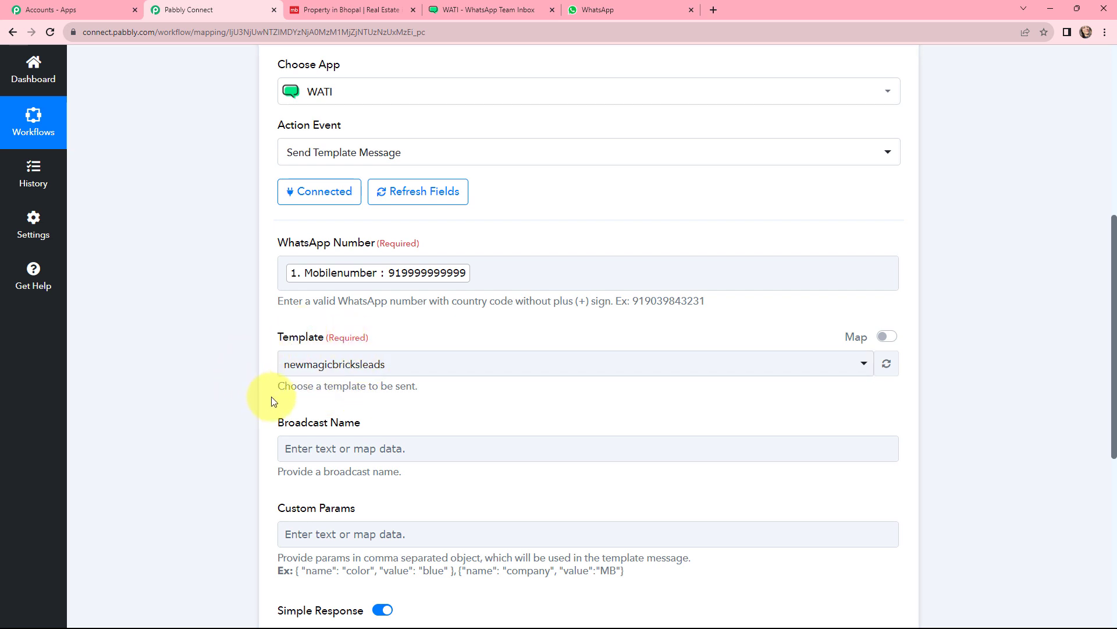
# Switch to WATI and examine the newmagicbricksleads template's broadcast title, body, name variable, sample content and preview.
pyautogui.click(512, 7)
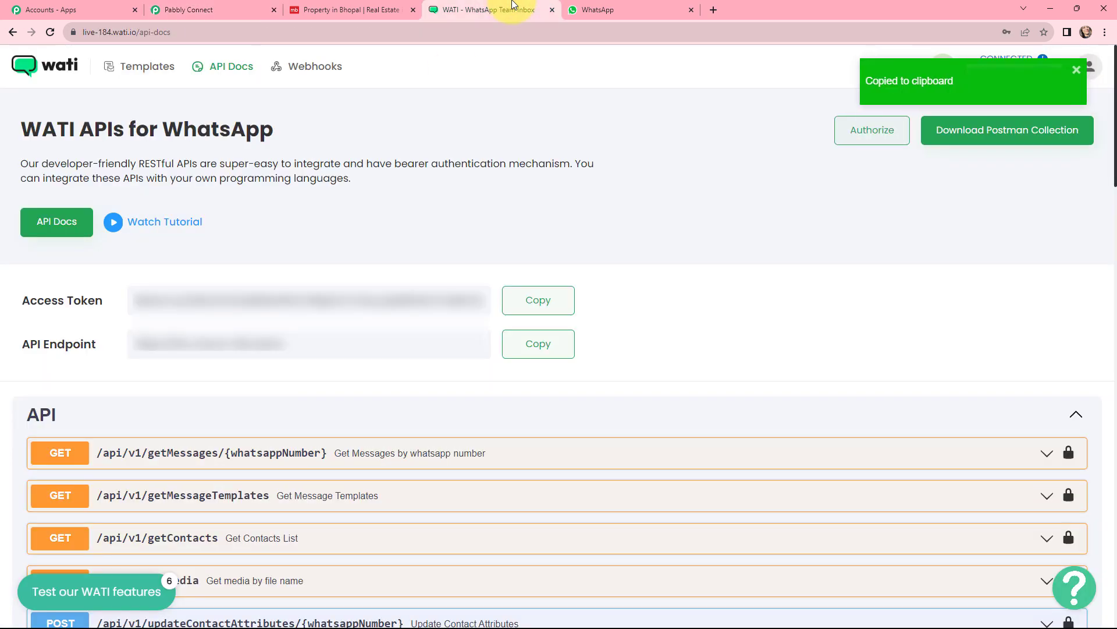
pyautogui.click(142, 72)
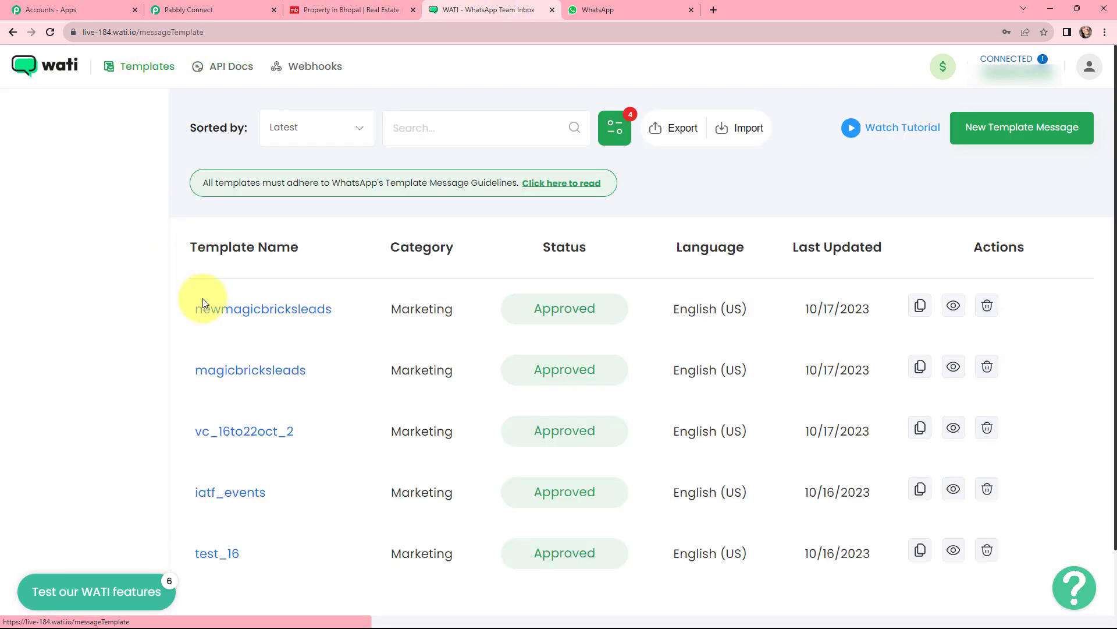
pyautogui.click(251, 309)
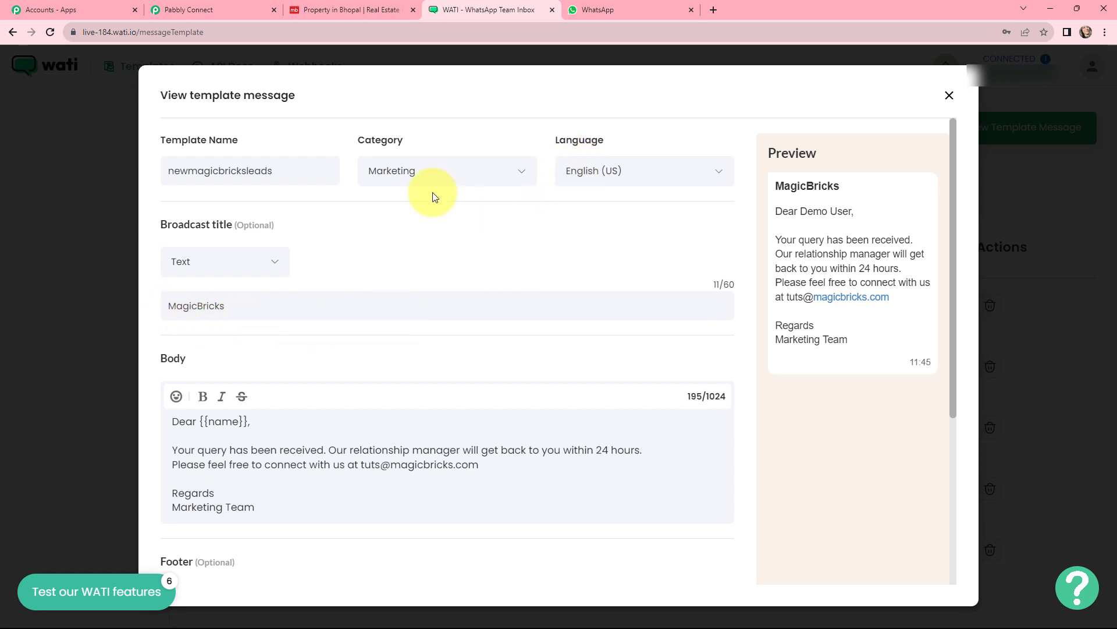
pyautogui.scroll(-2, 409, 265)
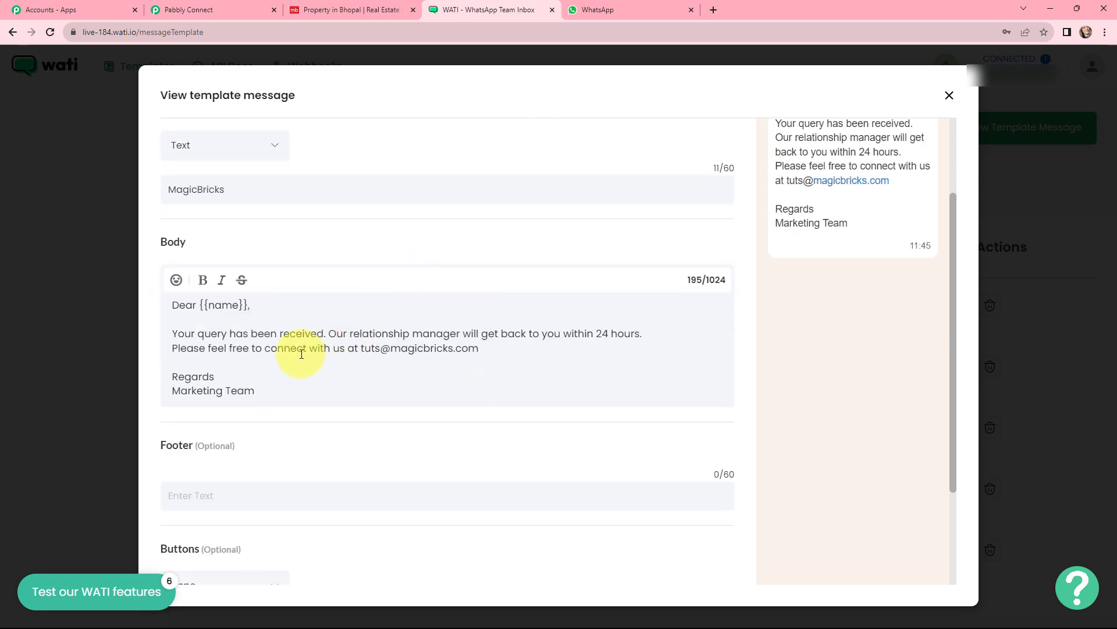
pyautogui.moveTo(175, 302); pyautogui.dragTo(249, 386)
pyautogui.click(235, 349)
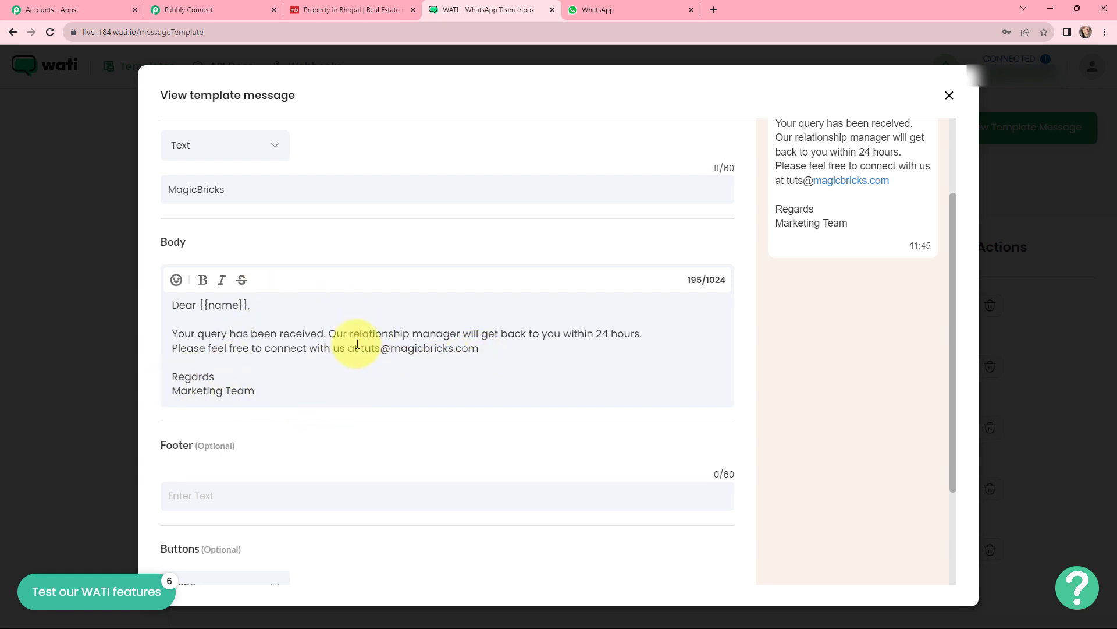
pyautogui.scroll(-2, 357, 355)
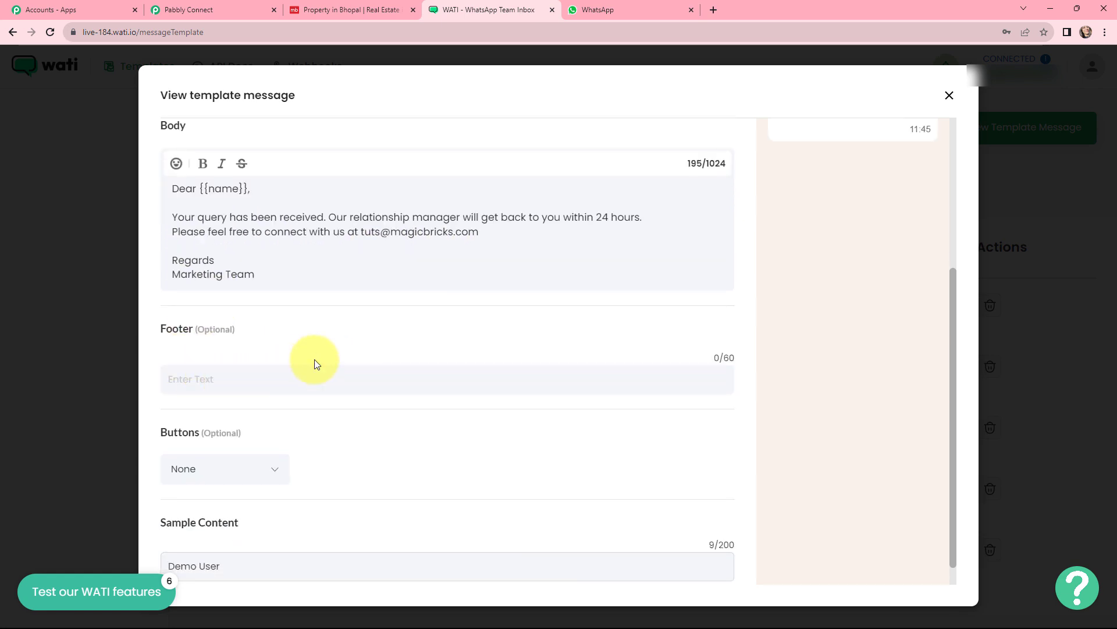
pyautogui.scroll(-1, 319, 361)
pyautogui.scroll(2, 215, 278)
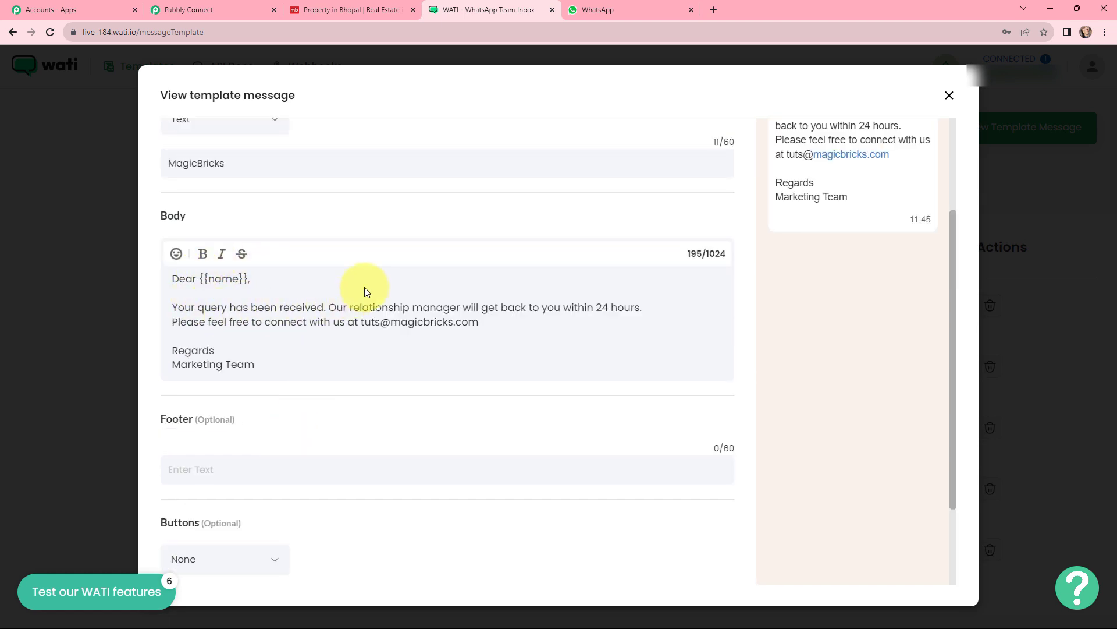
pyautogui.scroll(-2, 364, 287)
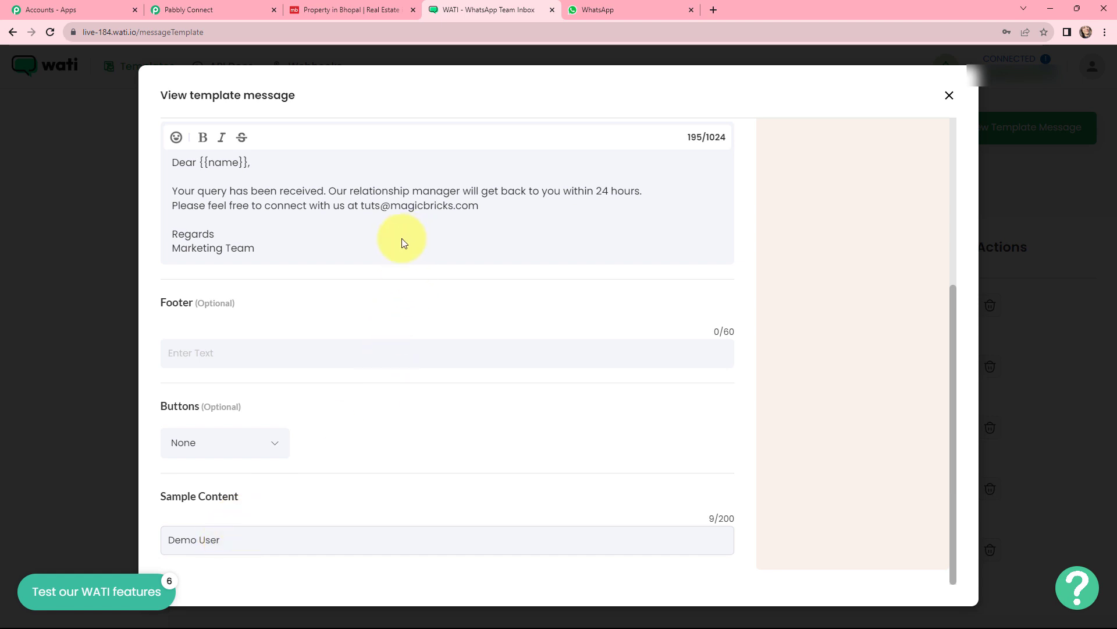
pyautogui.scroll(3, 401, 243)
pyautogui.moveTo(852, 212); pyautogui.dragTo(773, 229)
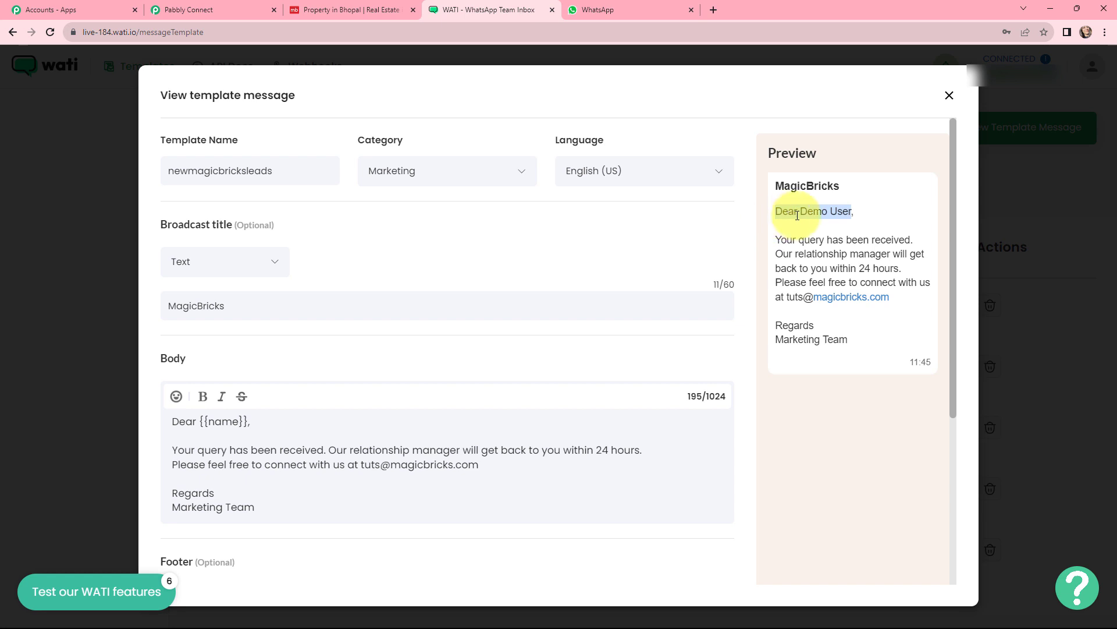
pyautogui.click(863, 215)
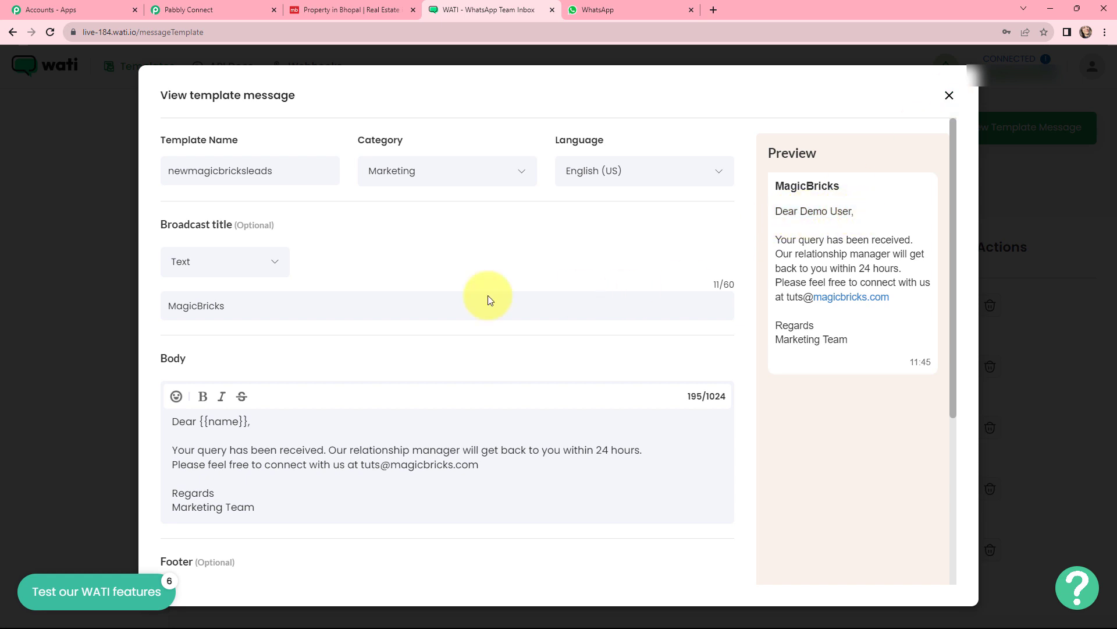
pyautogui.click(951, 96)
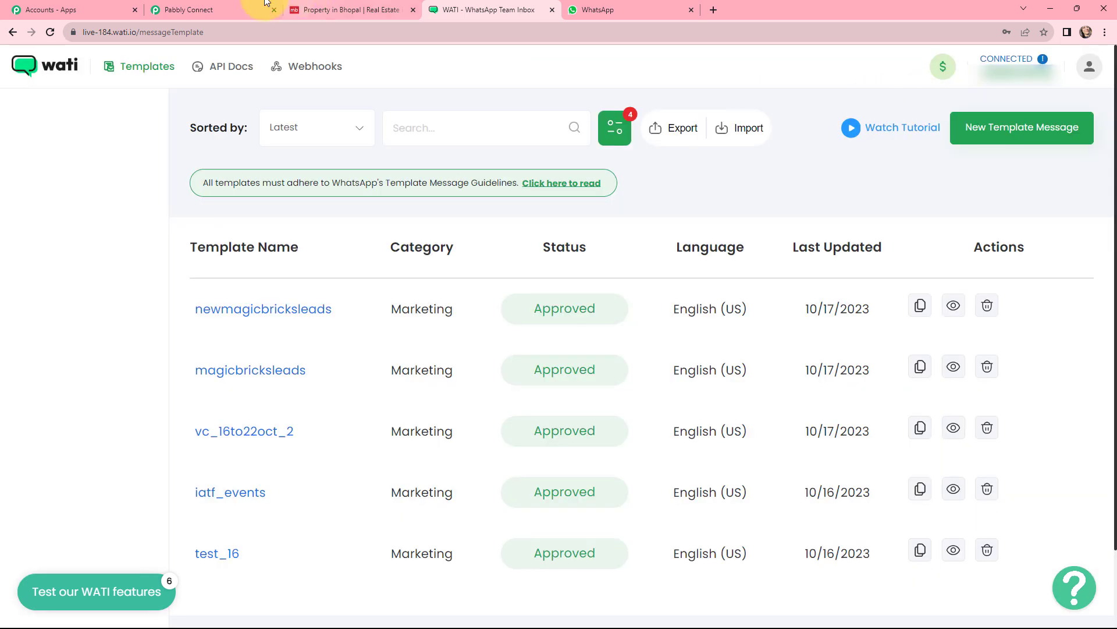
# Return to Pabbly Connect and select newmagicbricksleads as the template to send.
pyautogui.click(168, 10)
pyautogui.click(362, 363)
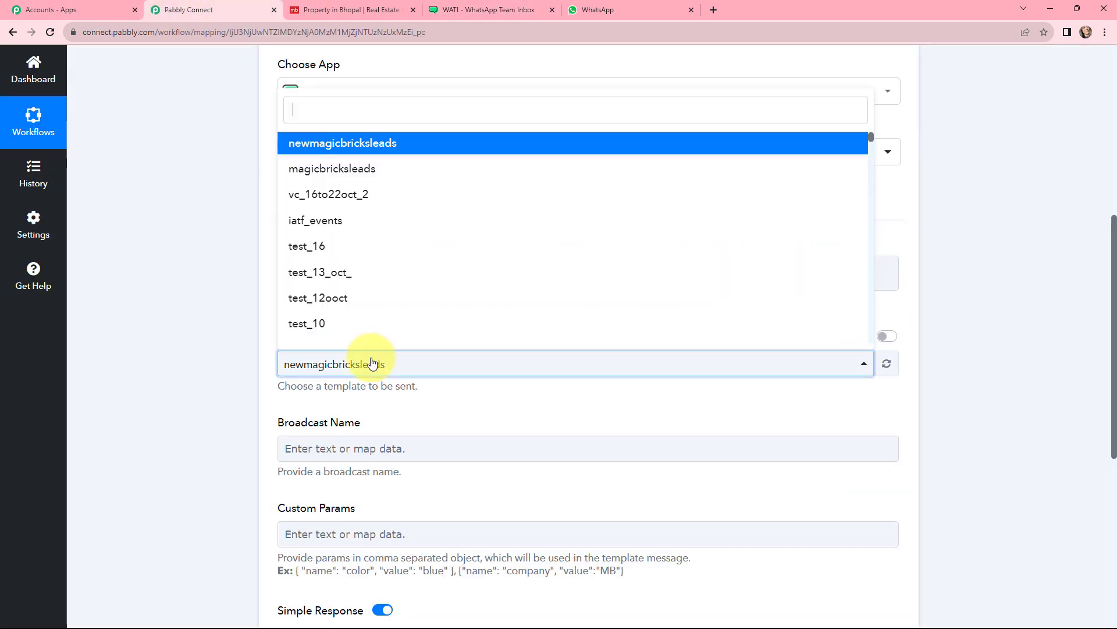
pyautogui.click(349, 142)
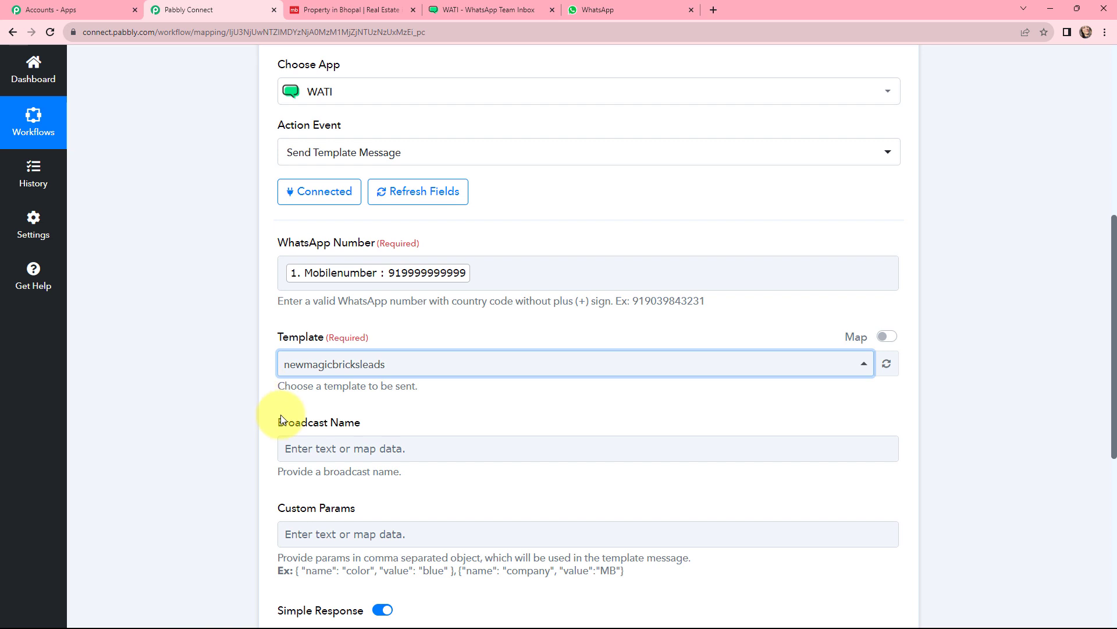
# Check the template's broadcast title in WATI and set the Broadcast Name to MagicBricks in Pabbly Connect.
pyautogui.scroll(-1, 280, 414)
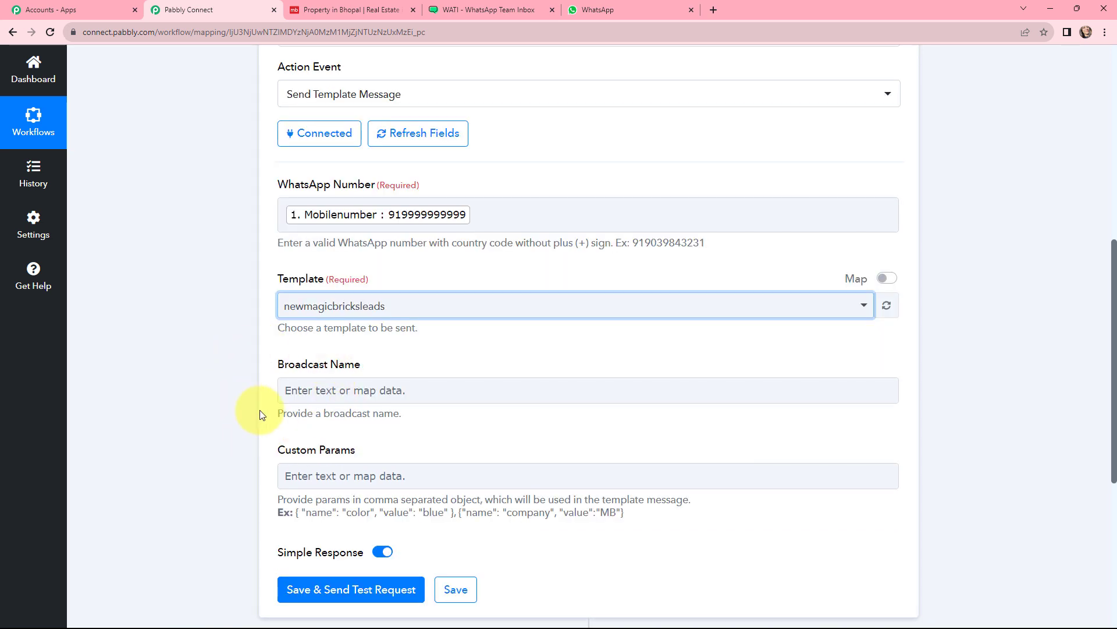
pyautogui.click(483, 10)
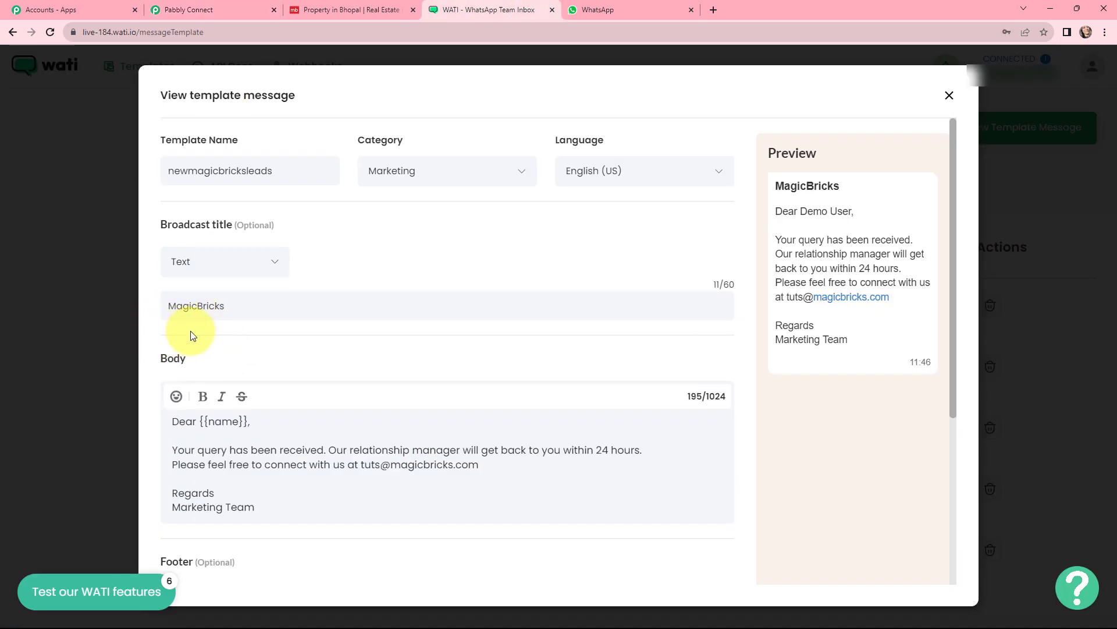
pyautogui.click(213, 11)
pyautogui.click(318, 397)
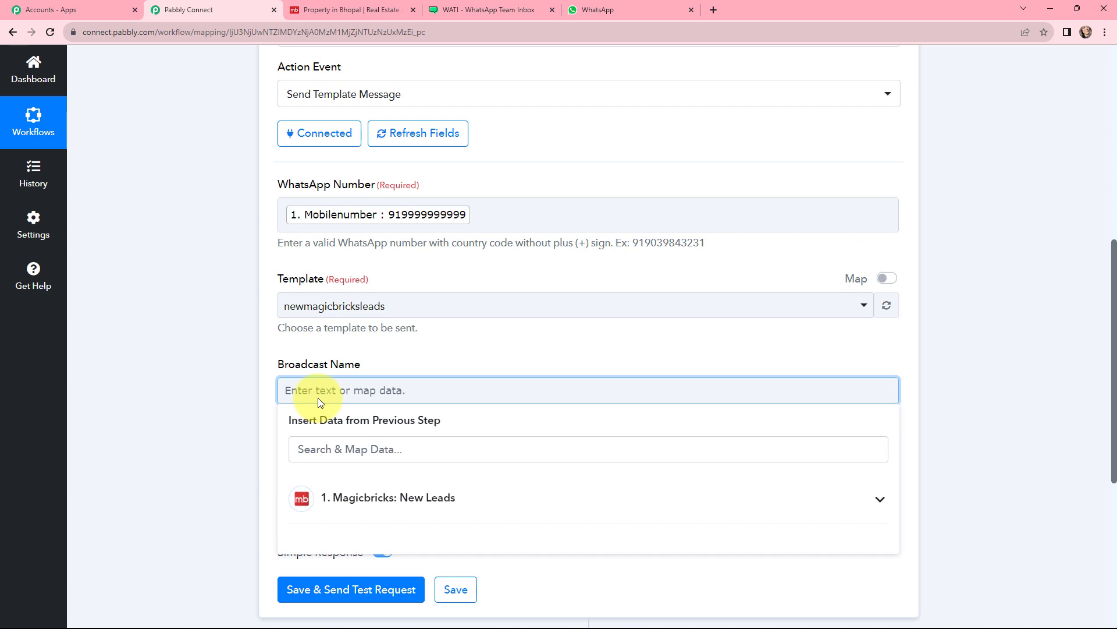
pyautogui.write('MagicBricks')
pyautogui.click(346, 348)
# Copy the example color parameter object into Custom Params and change its parameter name to name.
pyautogui.scroll(-1, 320, 448)
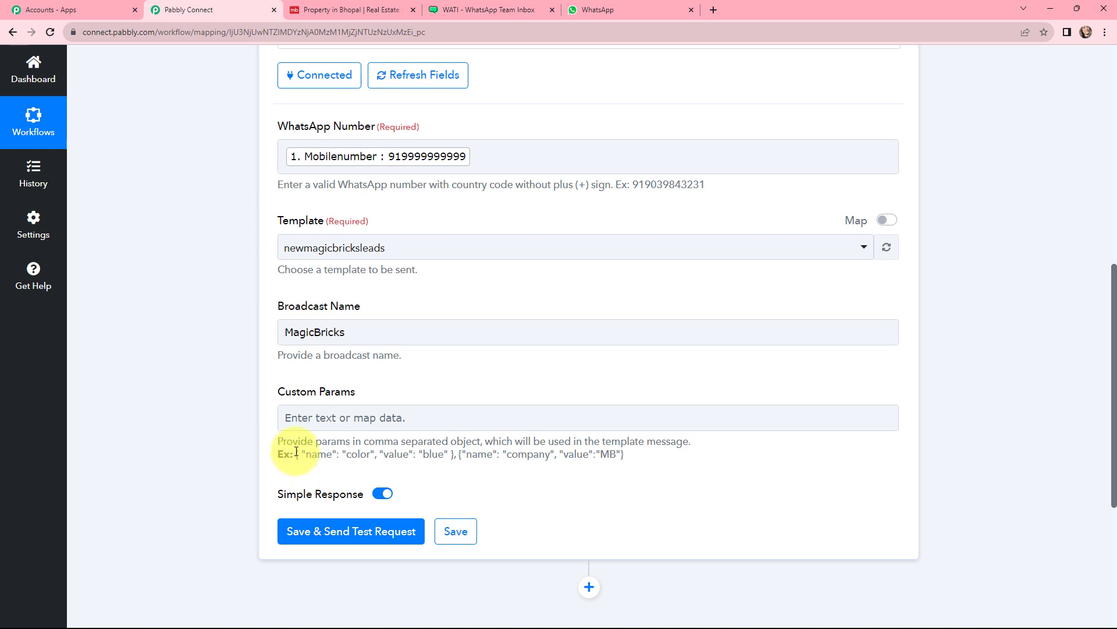
pyautogui.moveTo(297, 453); pyautogui.dragTo(453, 458)
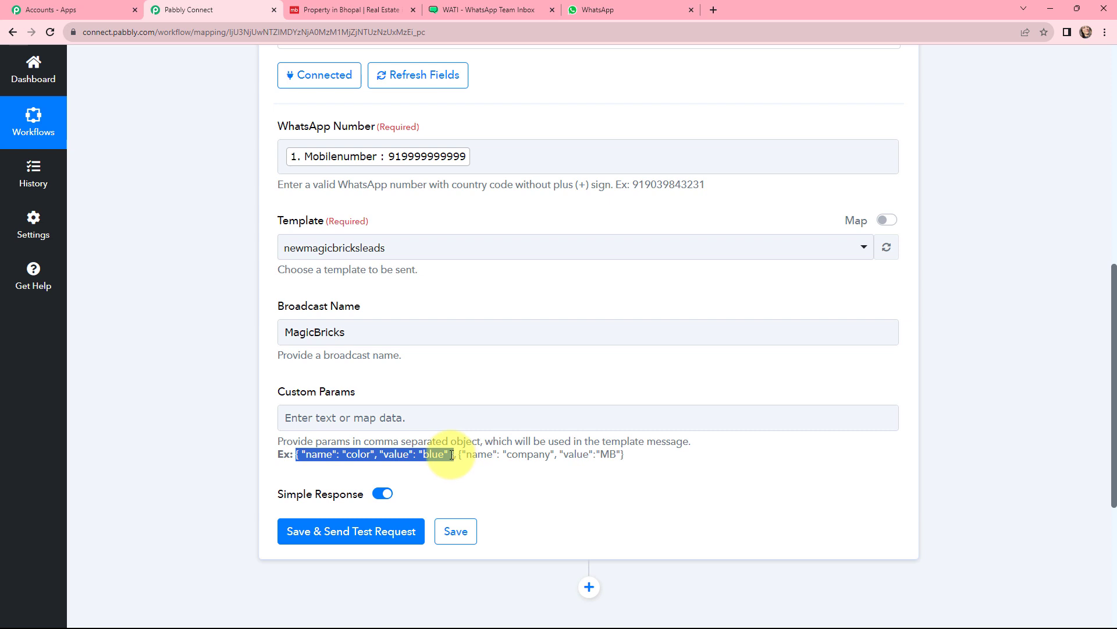
pyautogui.hotkey('ctrl', 'c')
pyautogui.click(412, 417)
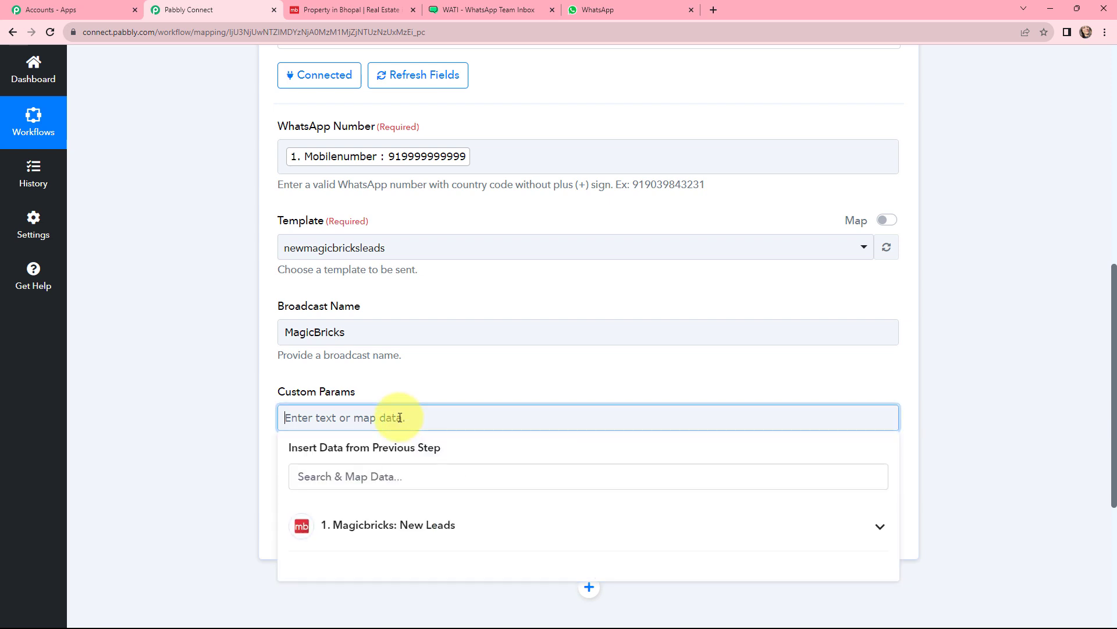
pyautogui.hotkey('ctrl', 'v')
pyautogui.moveTo(347, 419); pyautogui.dragTo(371, 421)
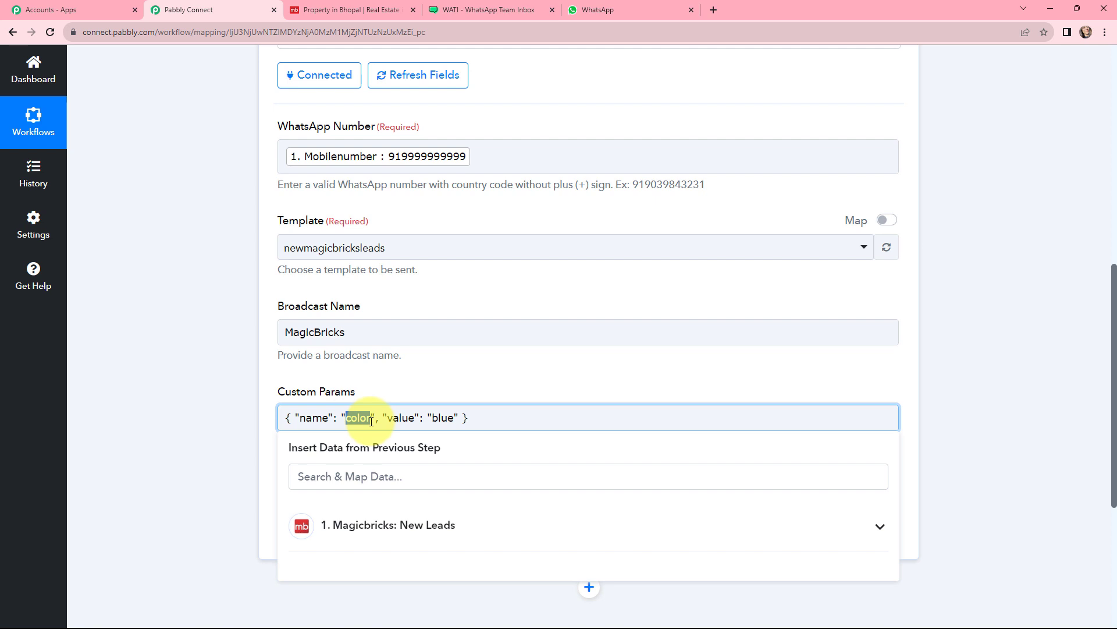
pyautogui.write('name')
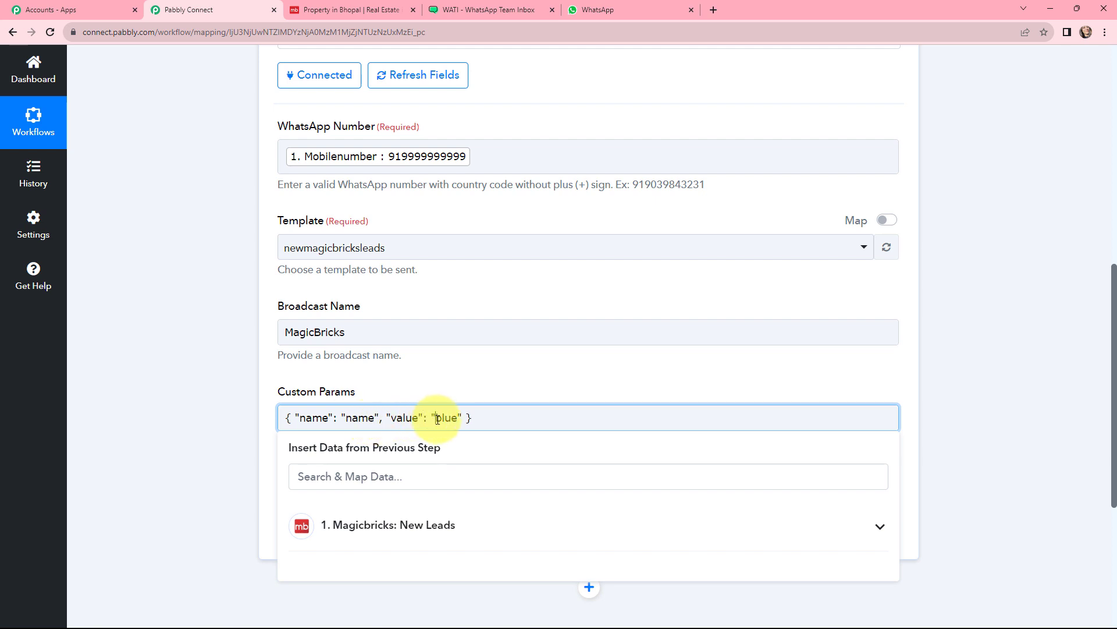
# Replace the sample value blue in Custom Params with the Magicbricks lead's mapped Firstname and Lastname.
pyautogui.moveTo(436, 419); pyautogui.dragTo(458, 421)
pyautogui.press('BackSpace')
pyautogui.click(417, 533)
pyautogui.scroll(-2, 466, 497)
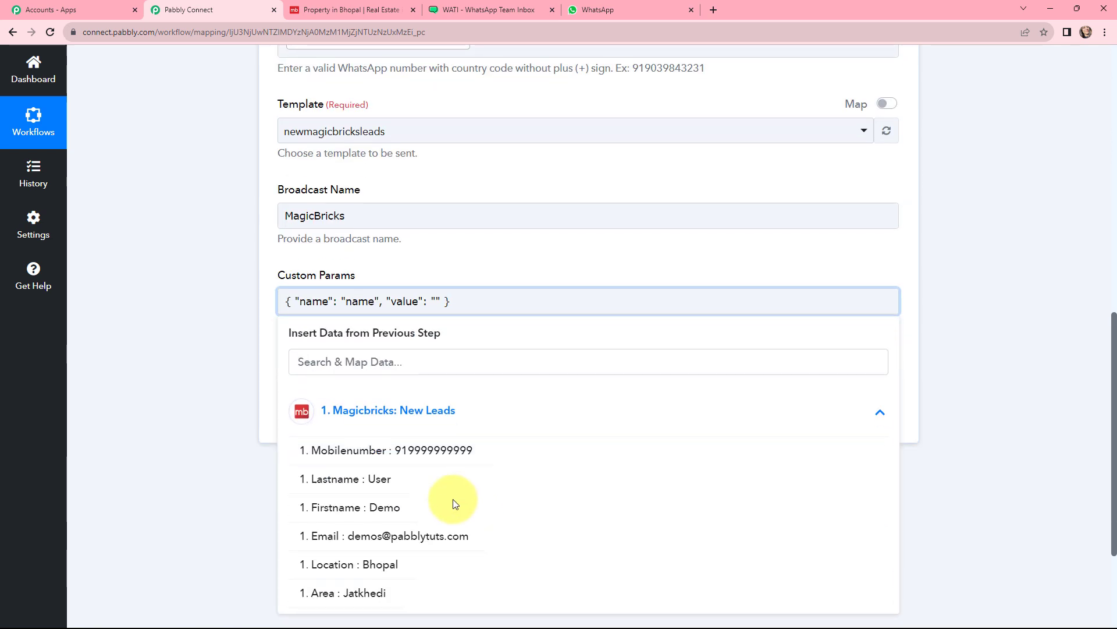
pyautogui.click(369, 516)
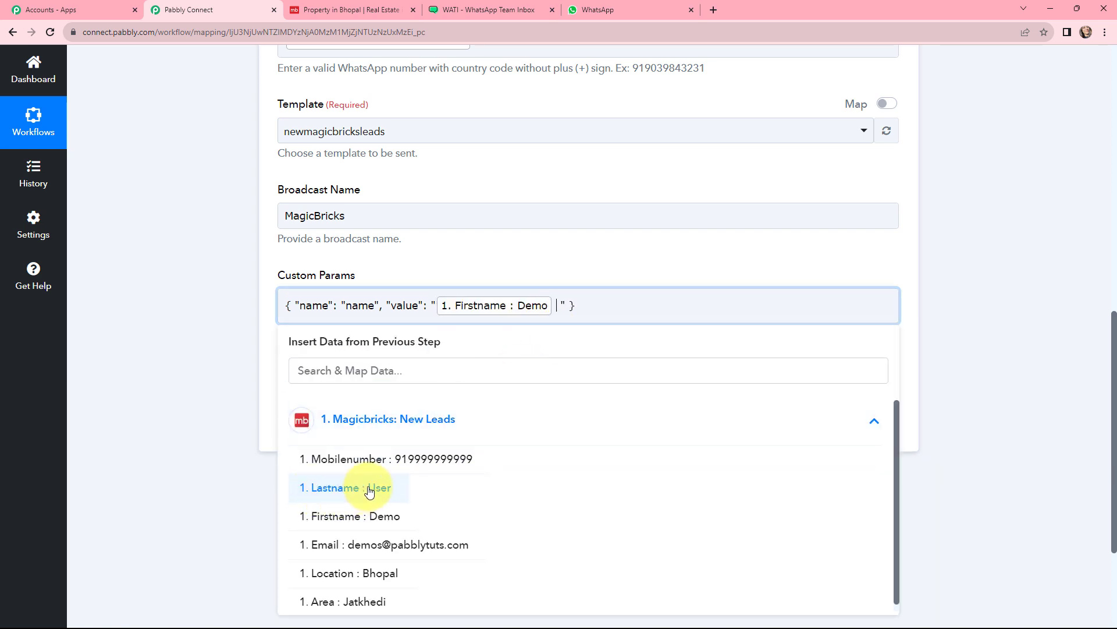
pyautogui.click(369, 489)
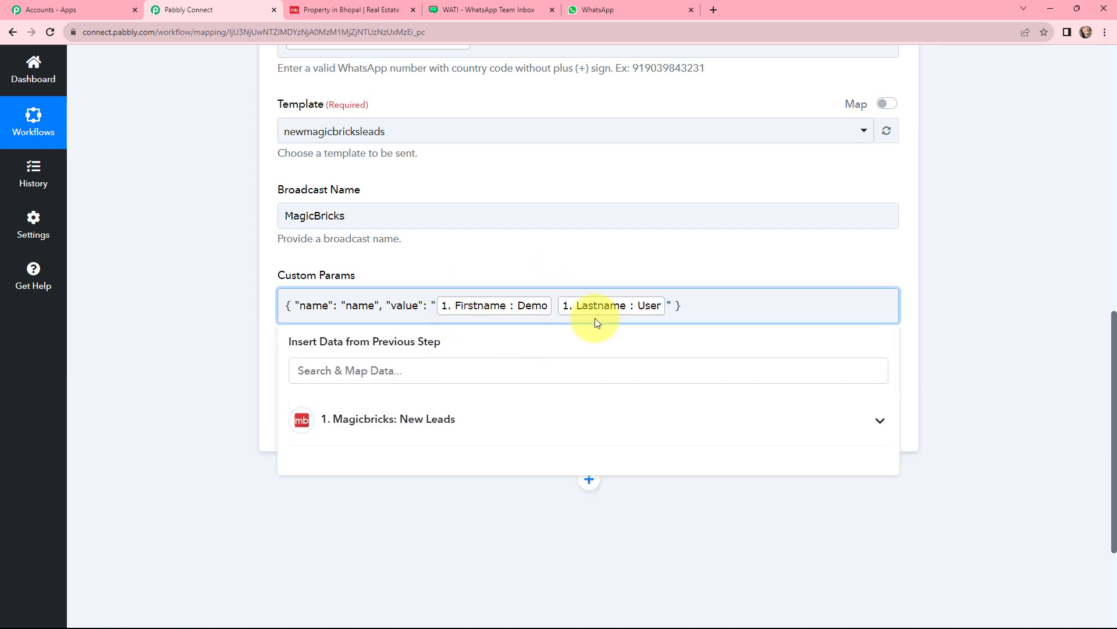
pyautogui.click(550, 270)
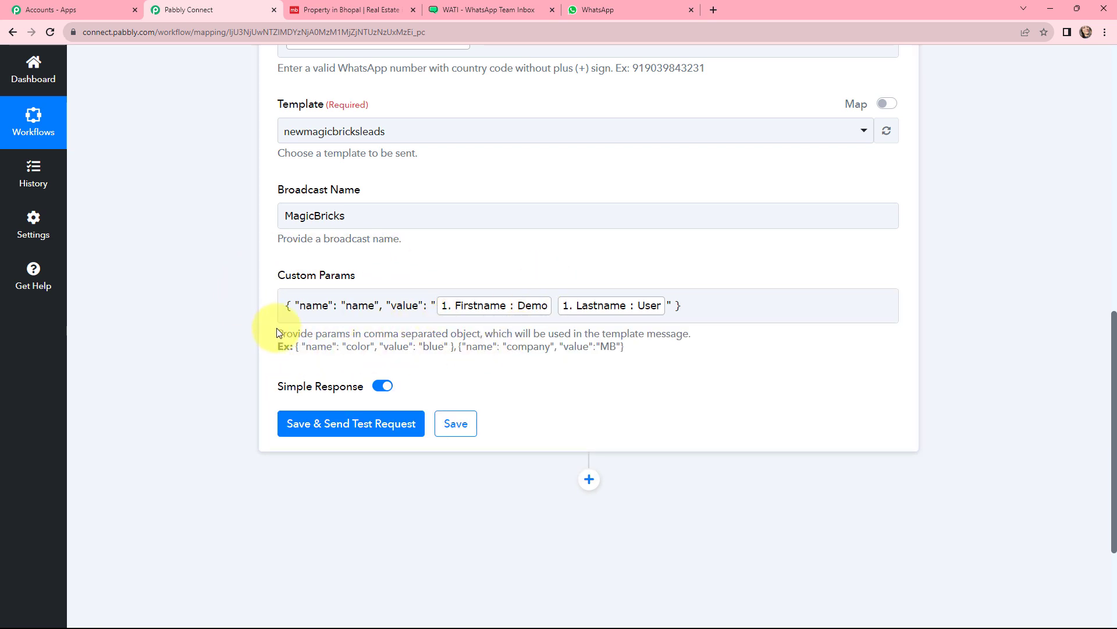
# Review the Custom Params guidance and the mapped fields, and save the WATI action with a test request.
pyautogui.moveTo(277, 327); pyautogui.dragTo(570, 359)
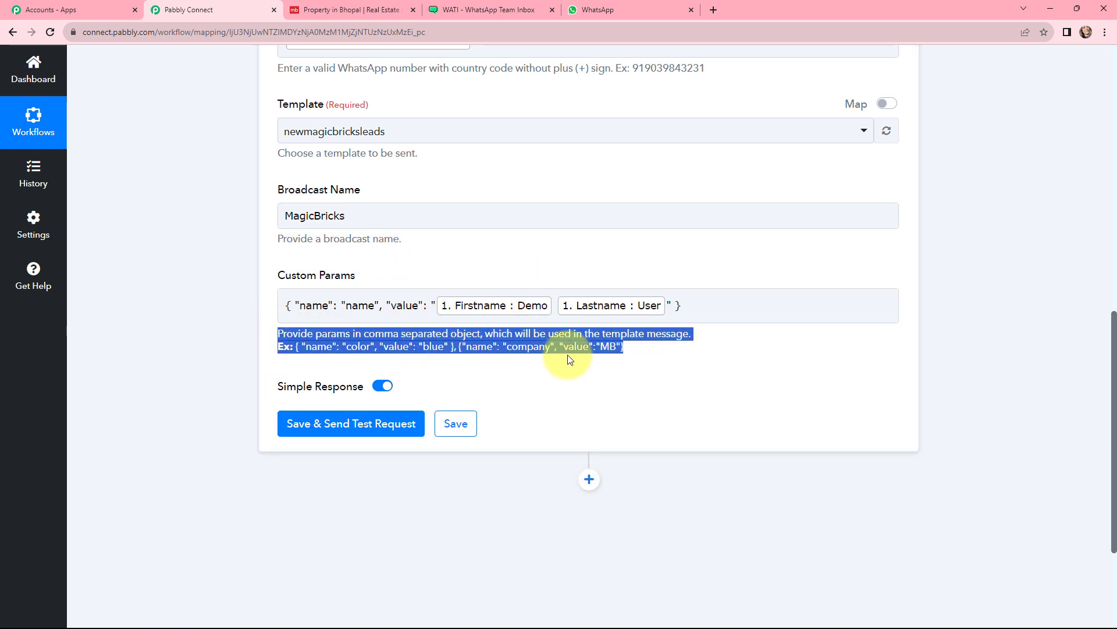
pyautogui.click(183, 255)
pyautogui.scroll(3, 183, 254)
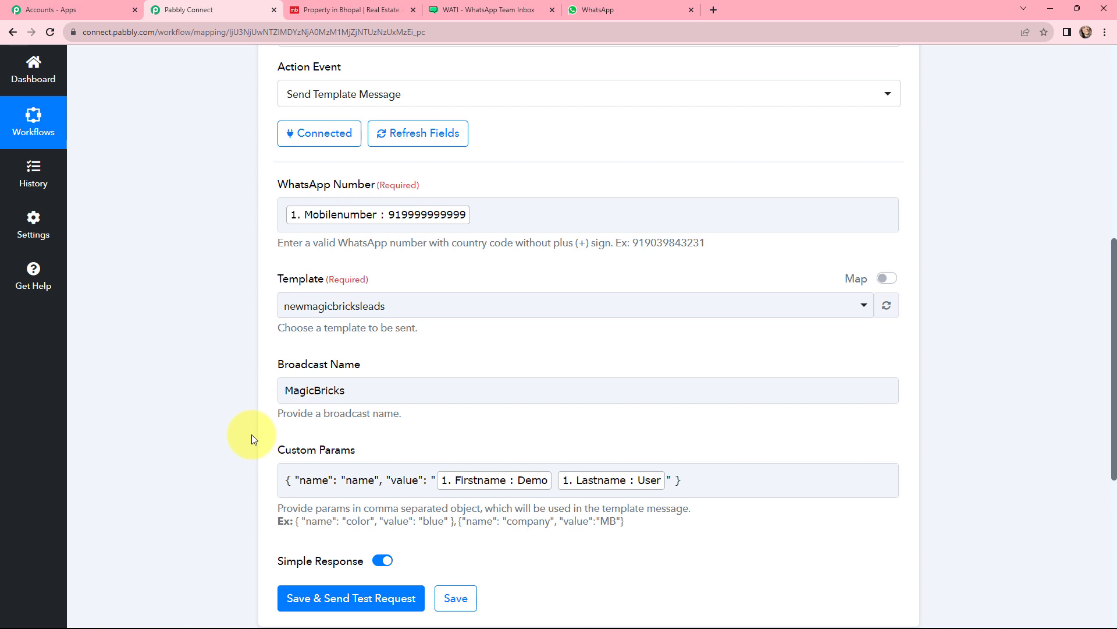
pyautogui.scroll(-1, 240, 452)
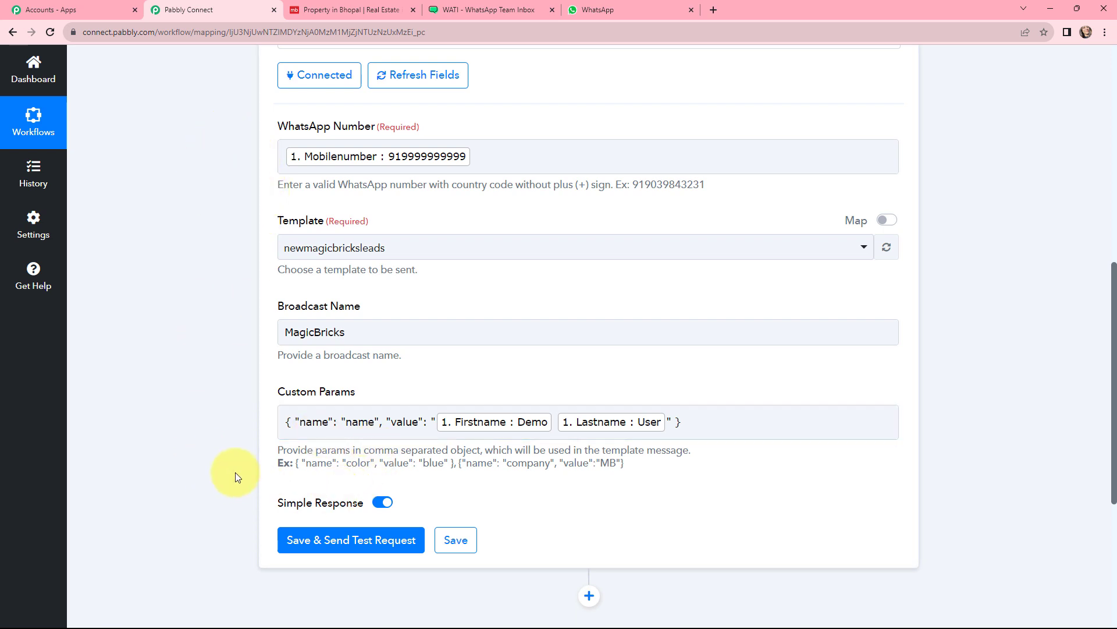
pyautogui.scroll(-2, 413, 304)
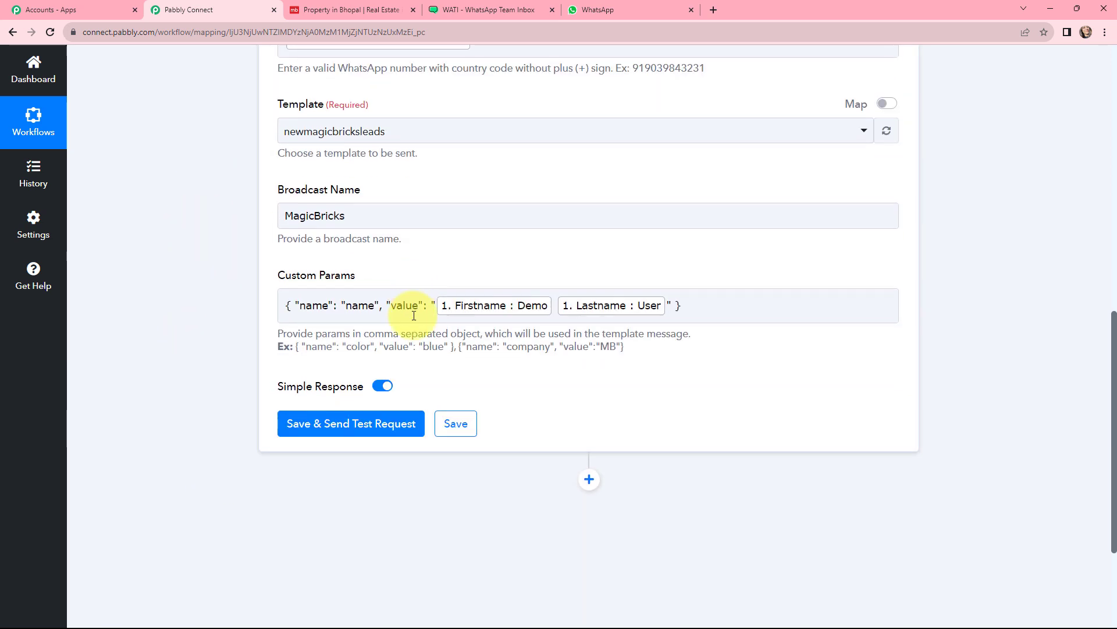
pyautogui.click(342, 425)
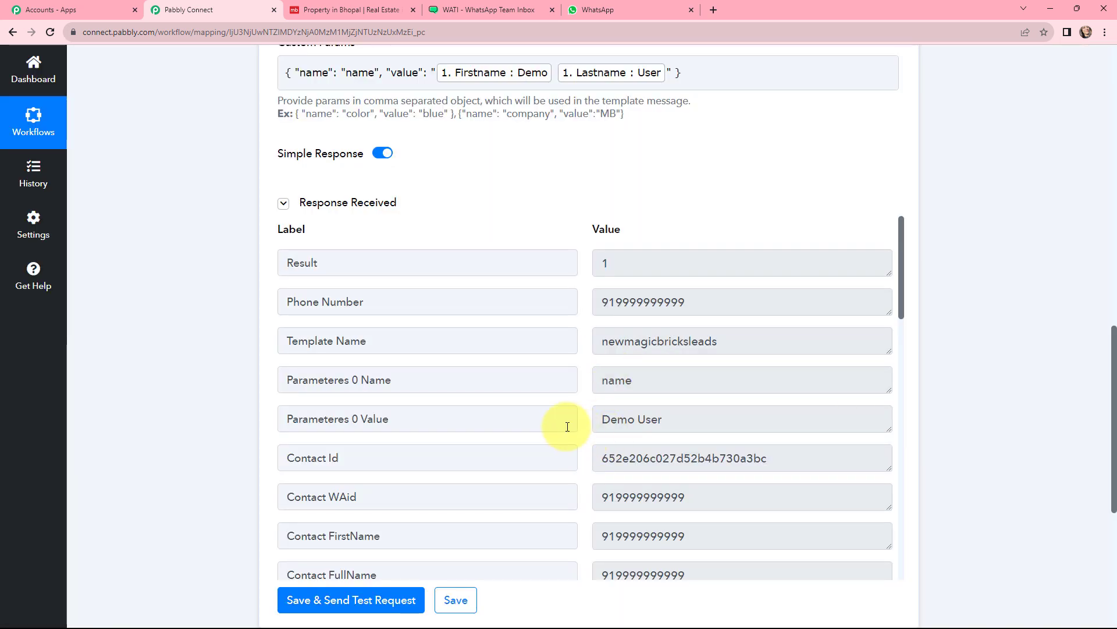
# Examine the test response's phone number, template name, parameter name and value, and contact details.
pyautogui.moveTo(690, 302); pyautogui.dragTo(608, 314)
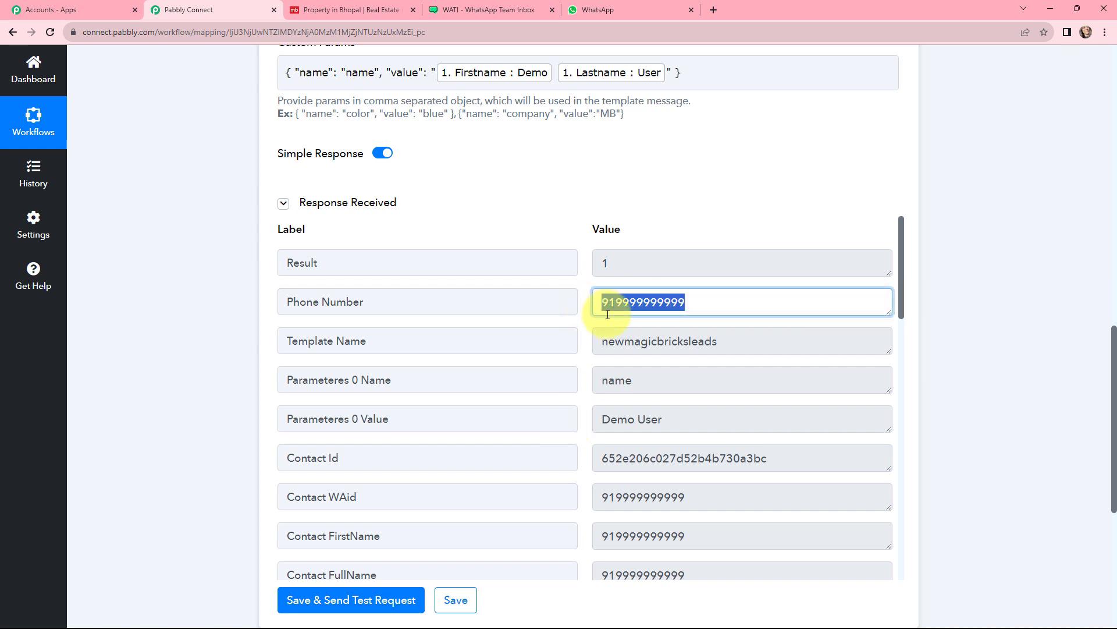
pyautogui.moveTo(719, 342); pyautogui.dragTo(591, 351)
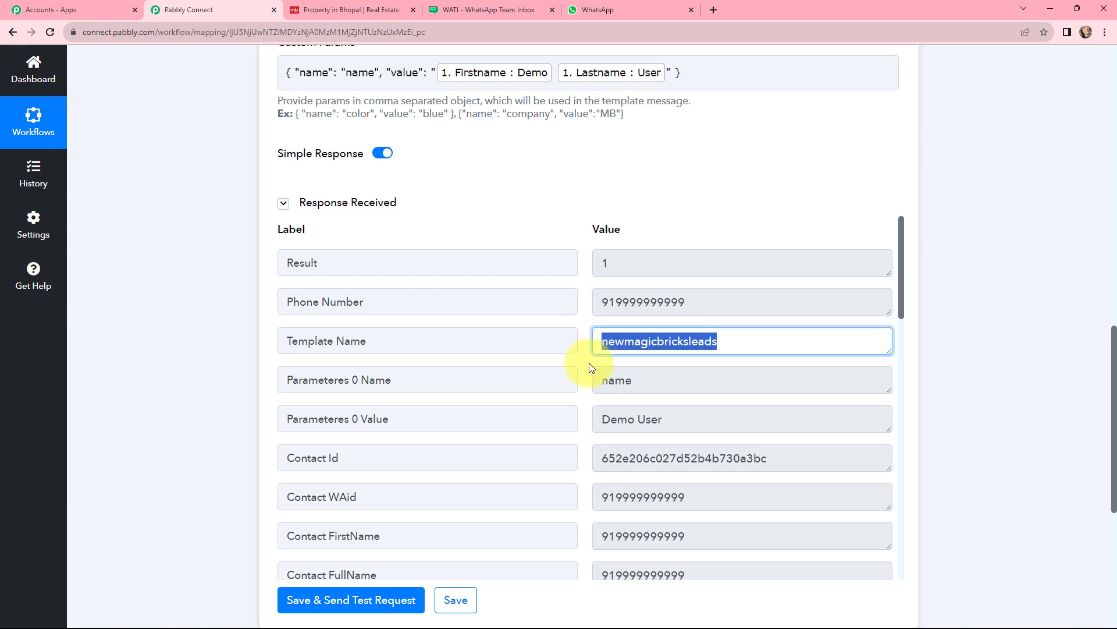
pyautogui.moveTo(661, 383); pyautogui.dragTo(589, 379)
pyautogui.moveTo(664, 419); pyautogui.dragTo(607, 417)
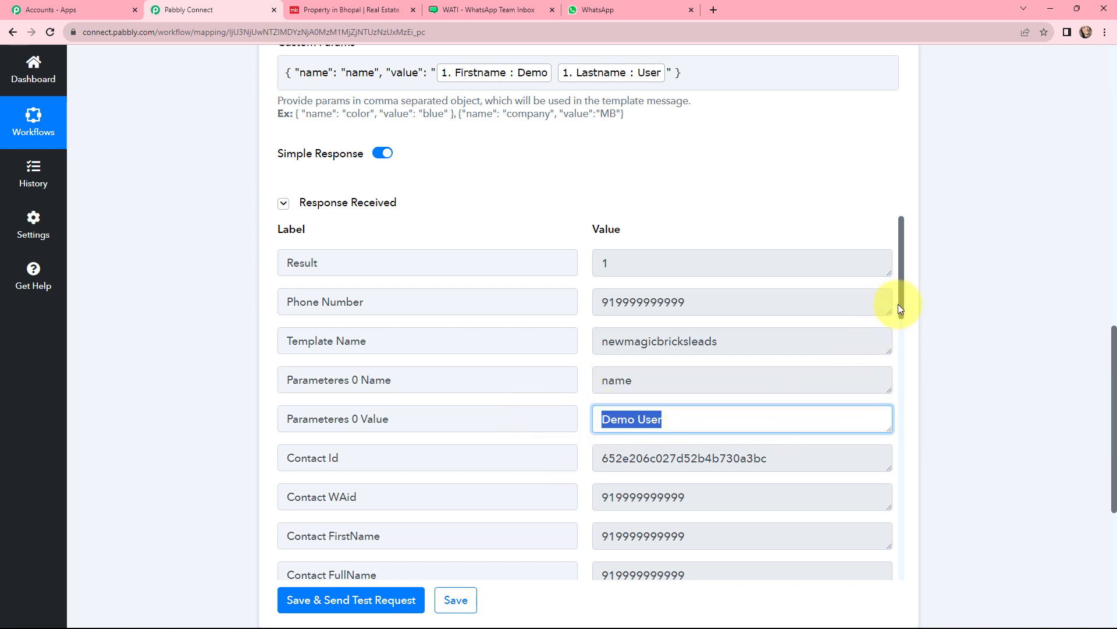
pyautogui.scroll(-1, 902, 297)
pyautogui.doubleClick(728, 386)
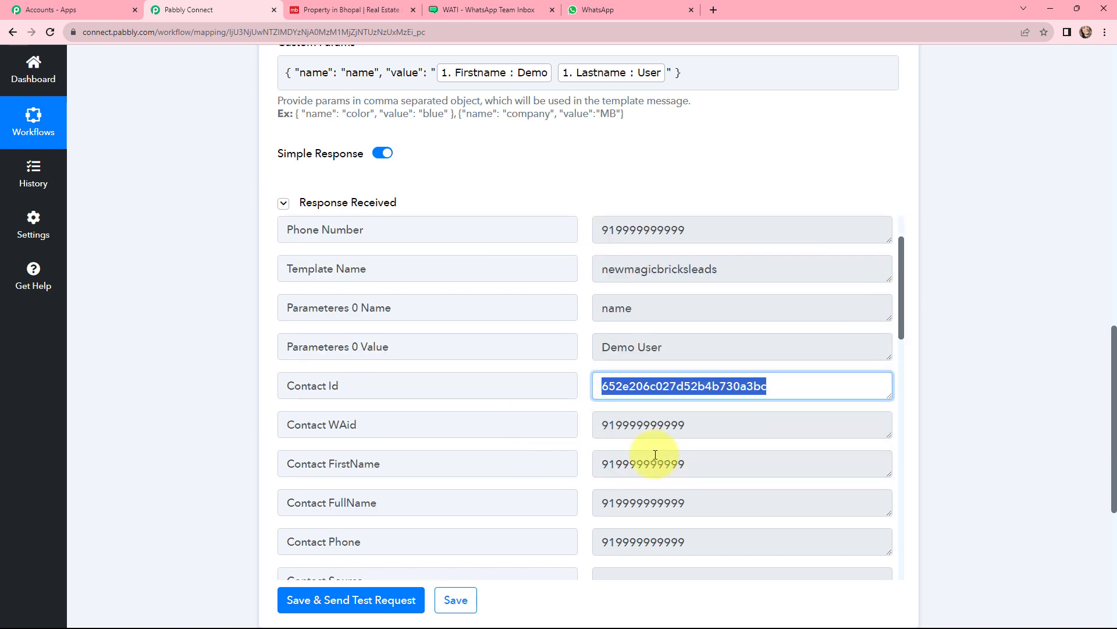
pyautogui.click(780, 358)
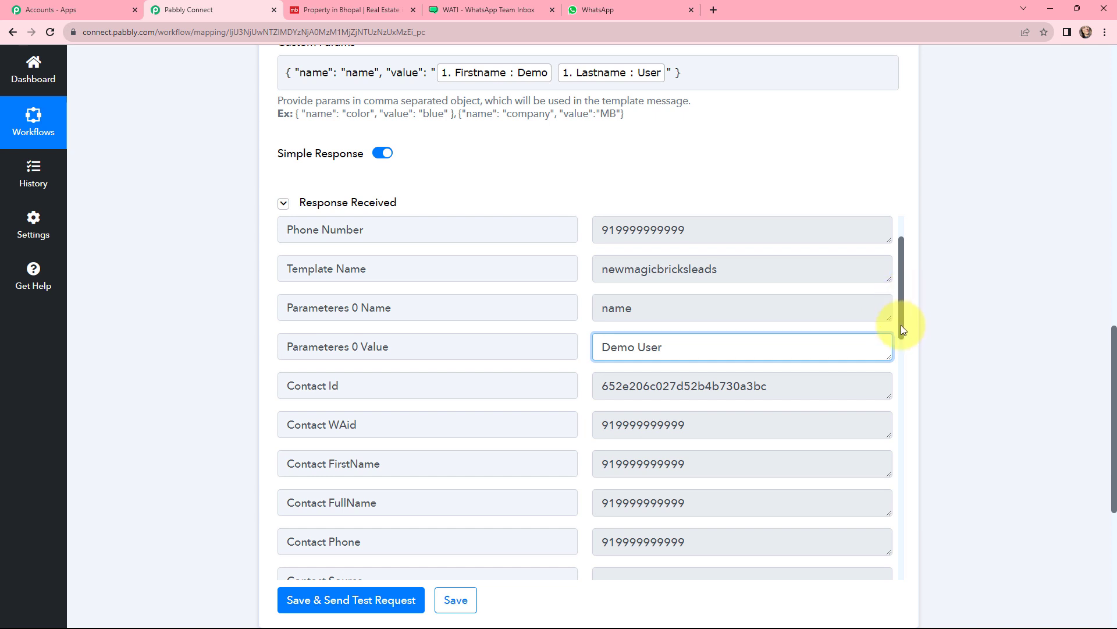
pyautogui.moveTo(902, 329); pyautogui.dragTo(896, 606)
# Switch to WhatsApp to read the received MagicBricks template message, and return to the workflow in Pabbly Connect.
pyautogui.hotkey('ctrl', '5')
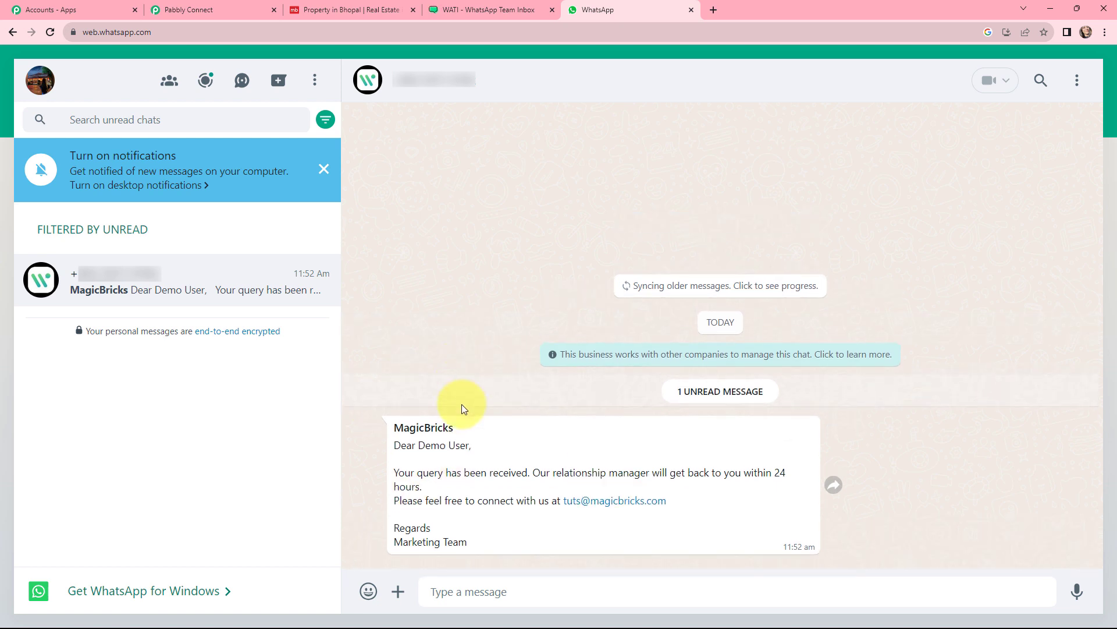
pyautogui.moveTo(453, 431); pyautogui.dragTo(666, 503)
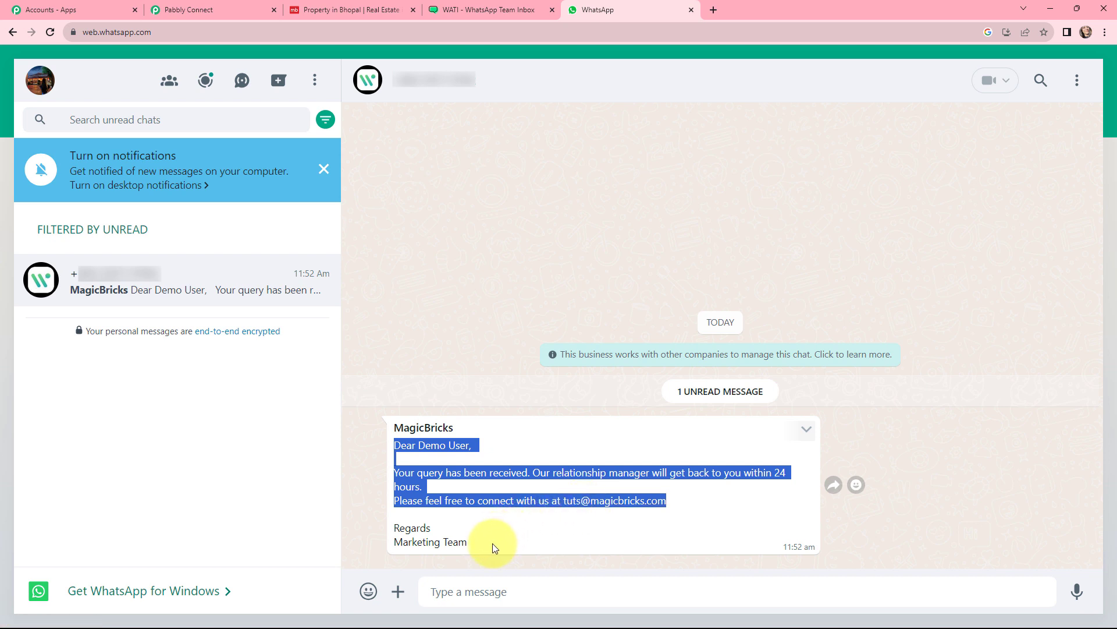
pyautogui.moveTo(492, 543); pyautogui.dragTo(382, 524)
pyautogui.click(381, 524)
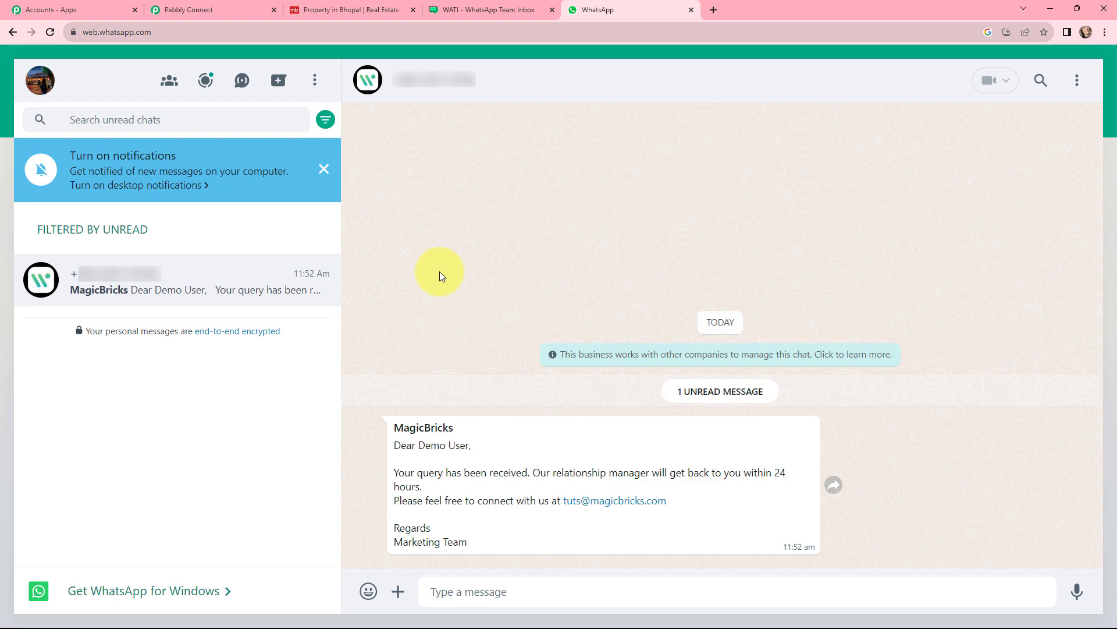
pyautogui.hotkey('ctrl', '2')
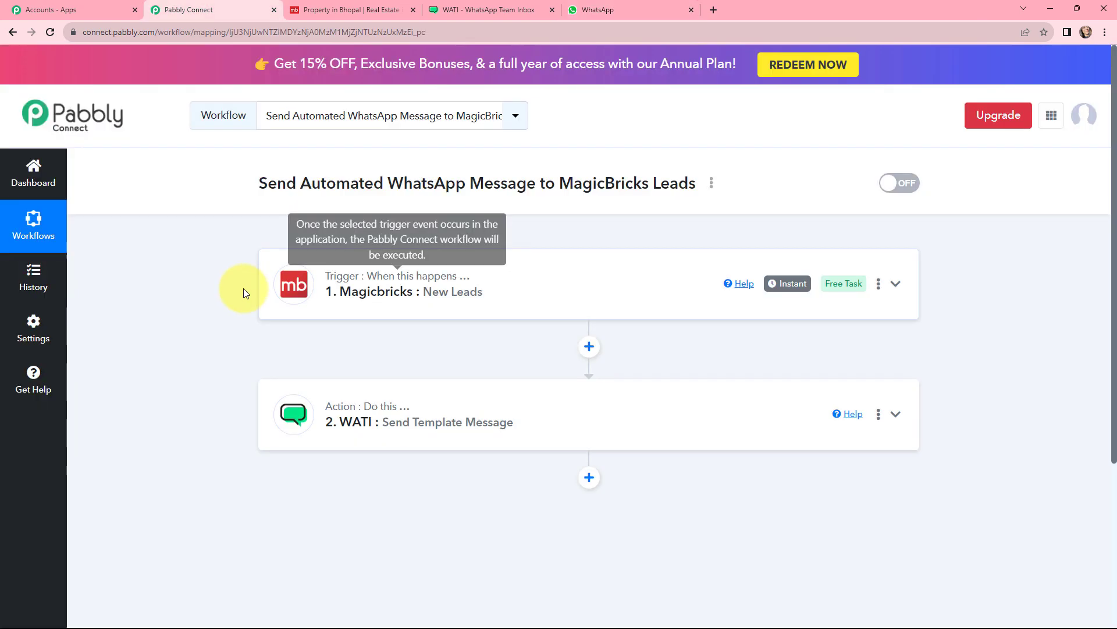